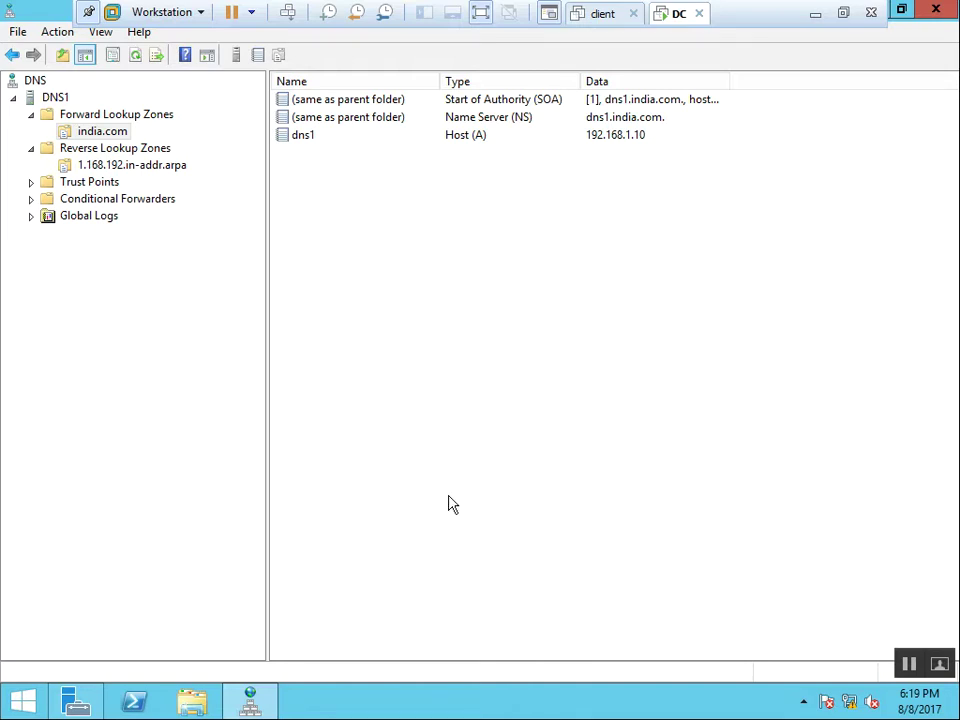
# Minimize DNS Manager from the taskbar to show the Server Manager Dashboard.
pyautogui.click(249, 702)
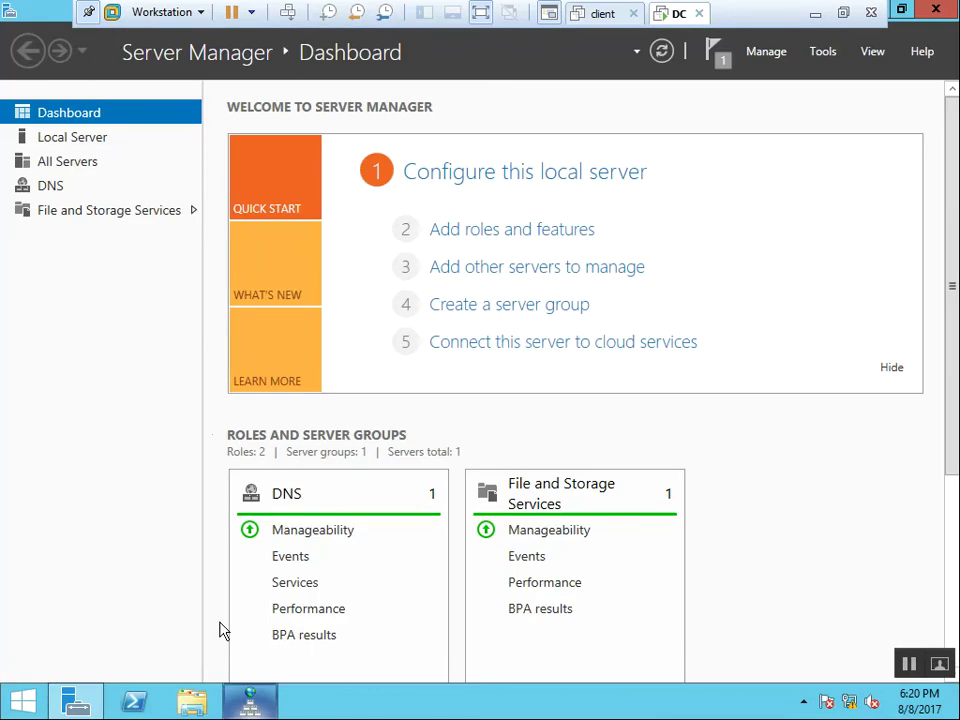
# Install the Active Directory Domain Services role and its management tools on DNS1 with role-based installation.
pyautogui.click(503, 231)
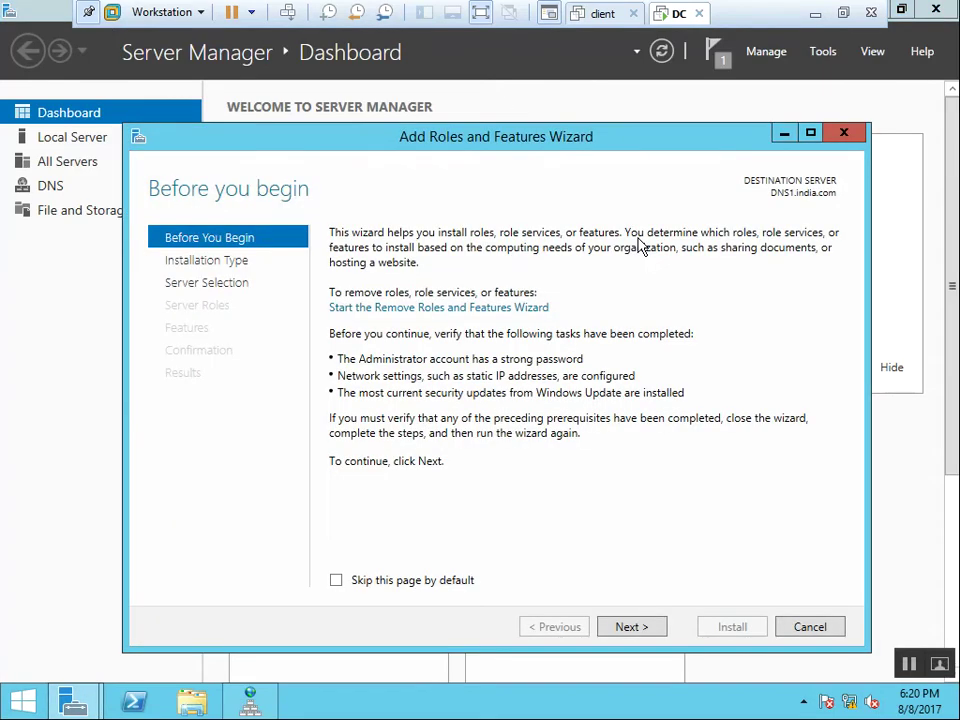
pyautogui.click(659, 628)
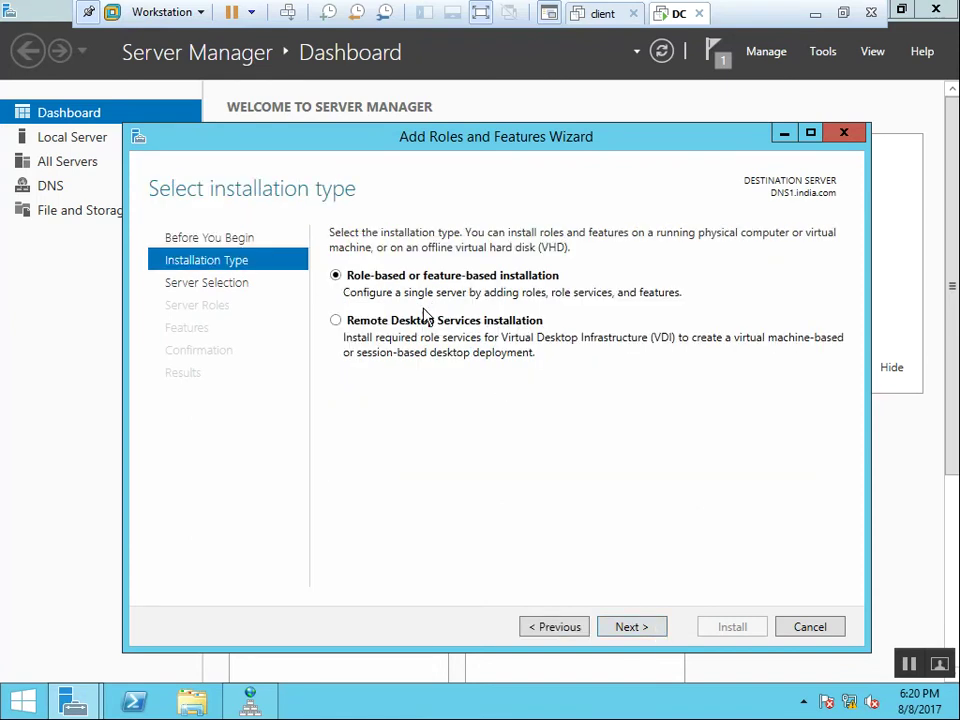
pyautogui.click(634, 630)
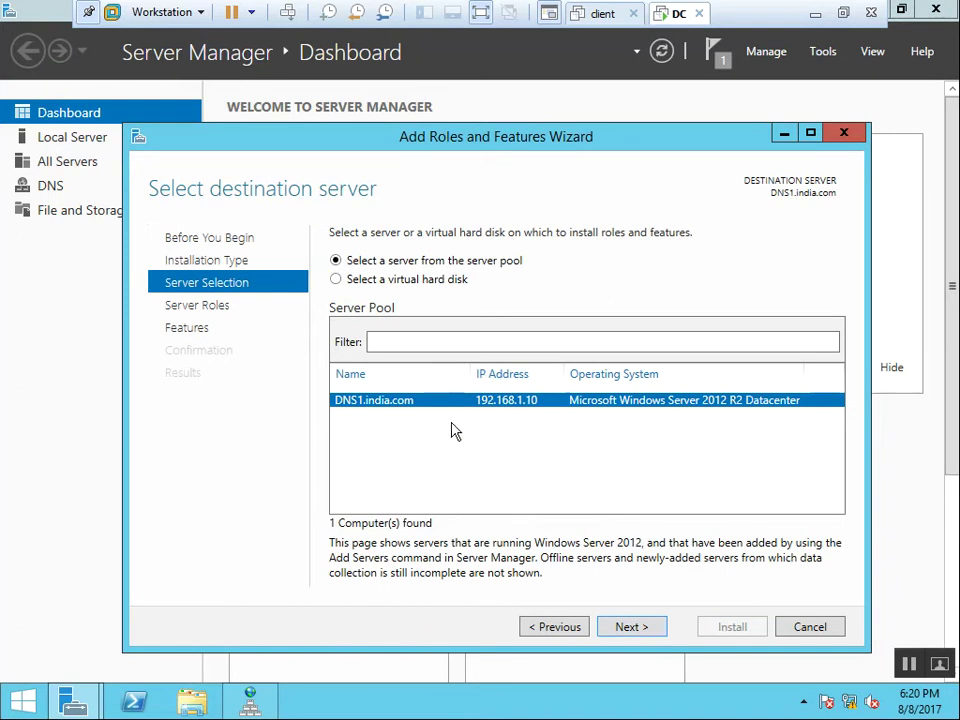
pyautogui.click(632, 628)
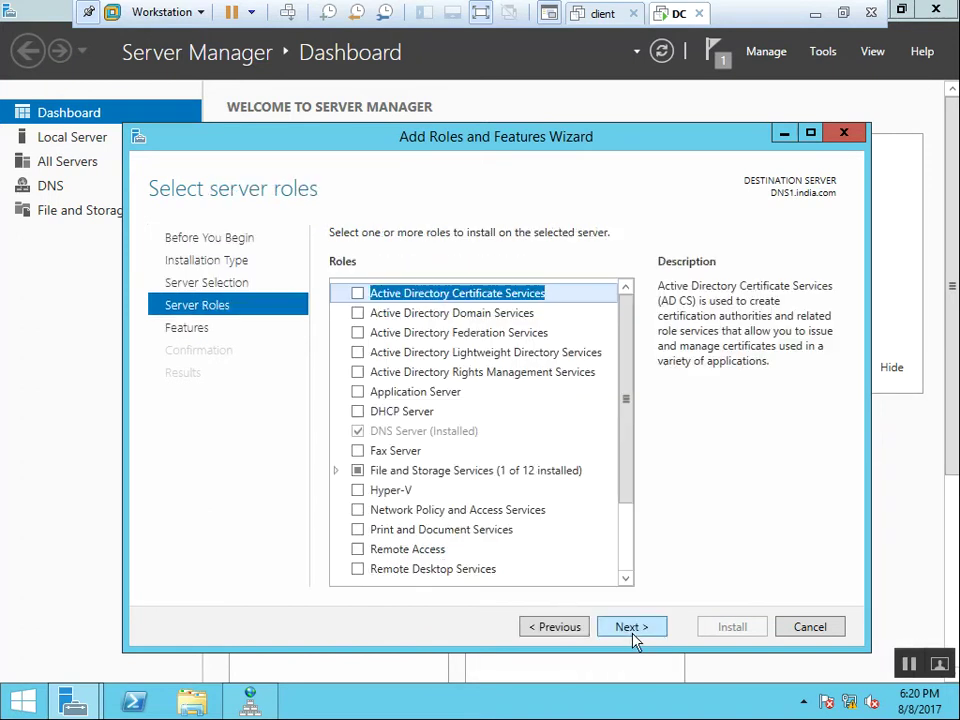
pyautogui.click(357, 314)
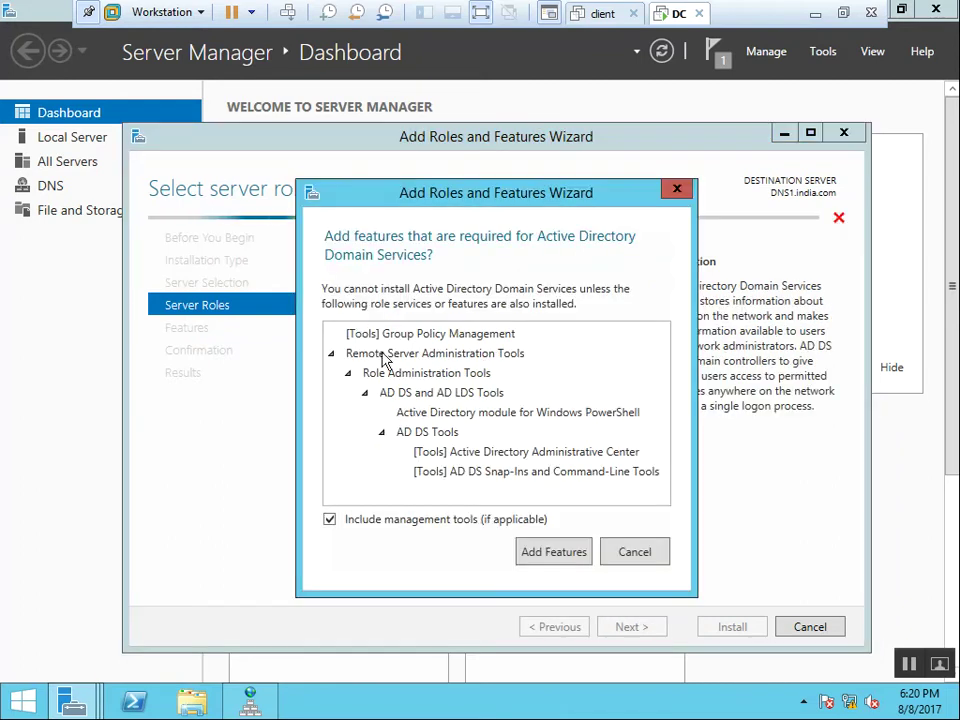
pyautogui.click(554, 553)
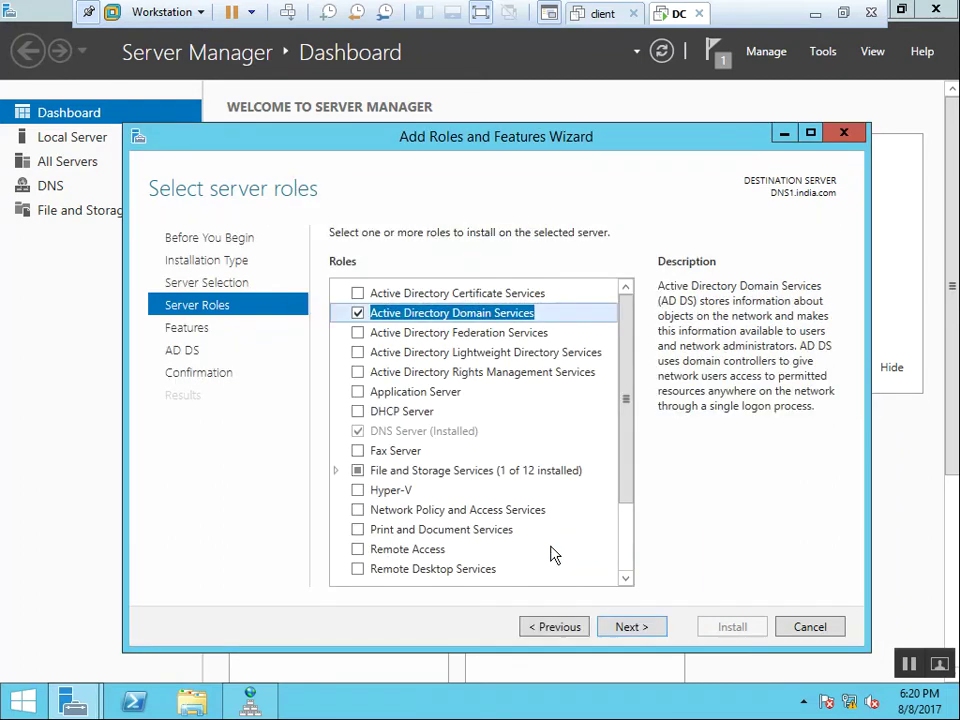
pyautogui.click(630, 627)
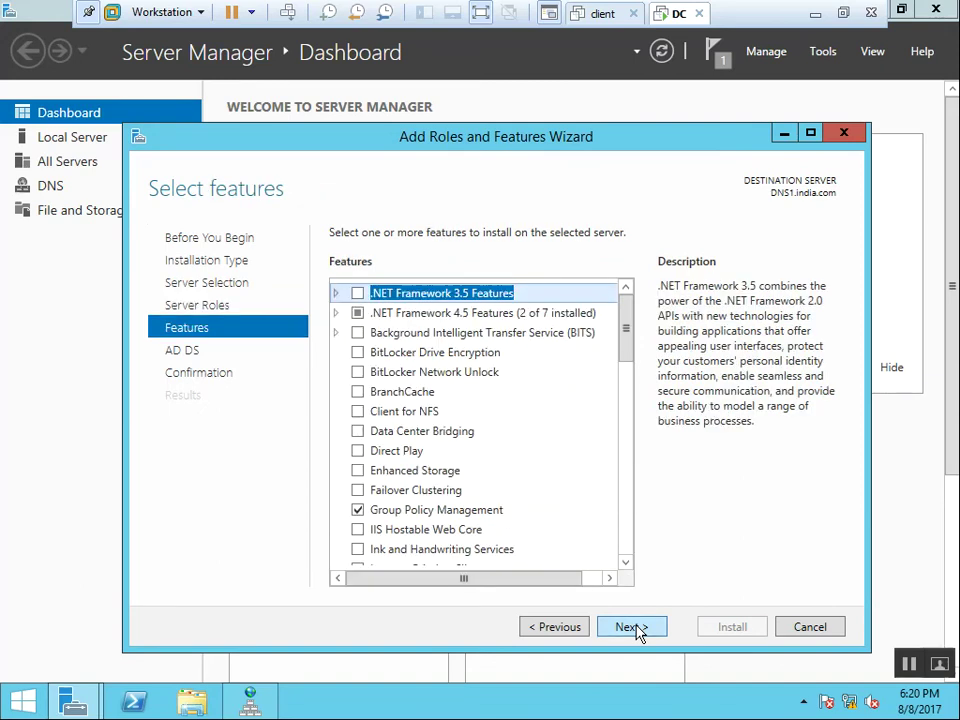
pyautogui.click(635, 629)
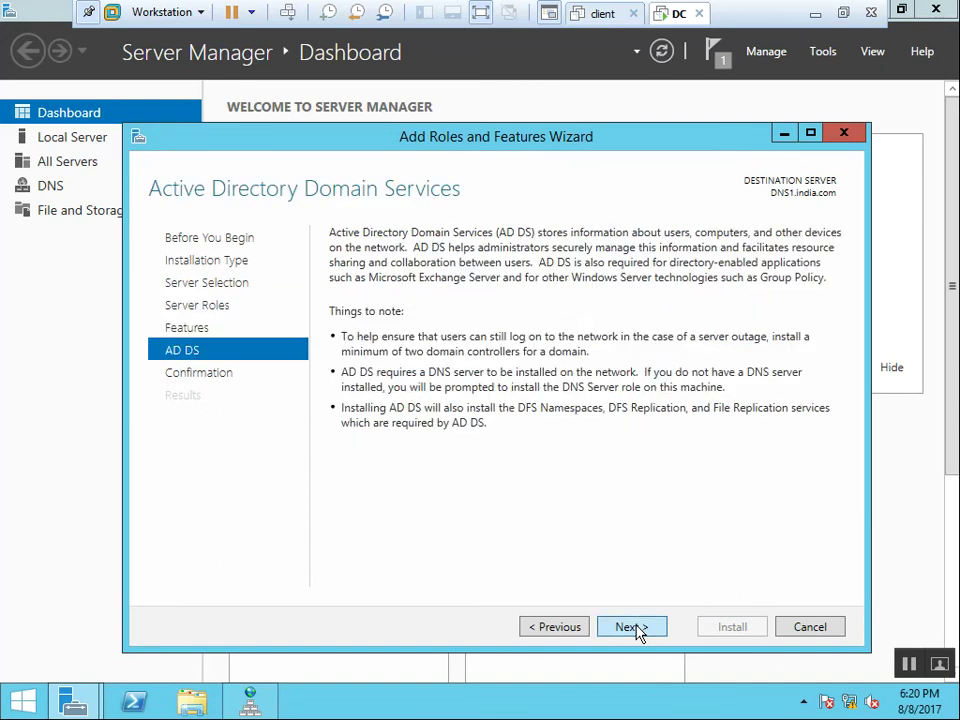
pyautogui.click(632, 627)
pyautogui.click(747, 630)
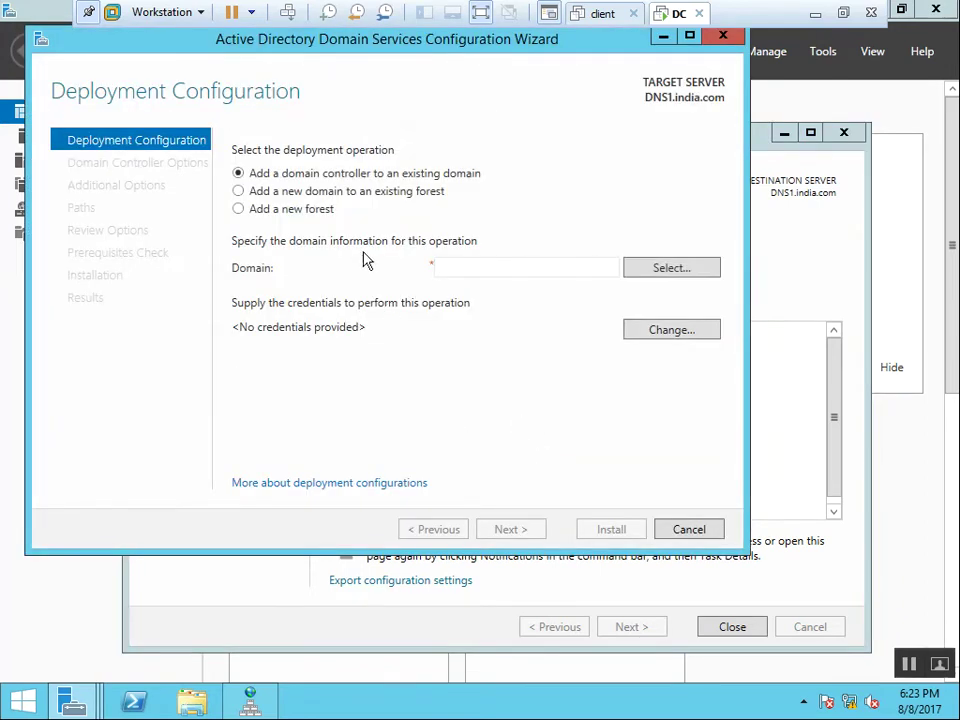
# Choose 'Add a new forest' with root domain name india.com.
pyautogui.click(313, 212)
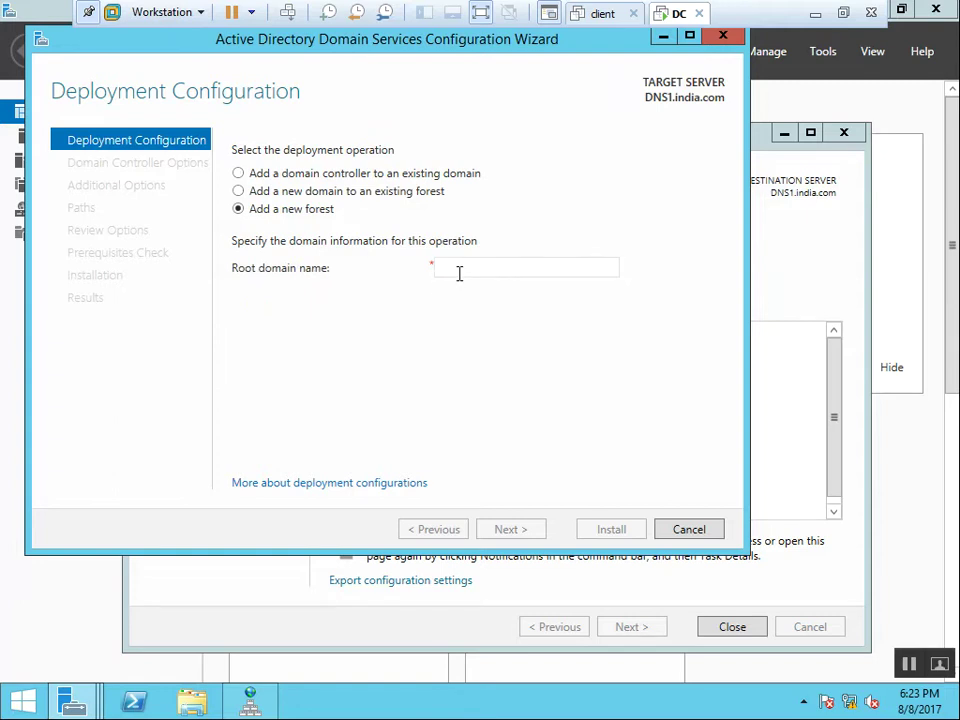
pyautogui.click(459, 272)
pyautogui.write('in')
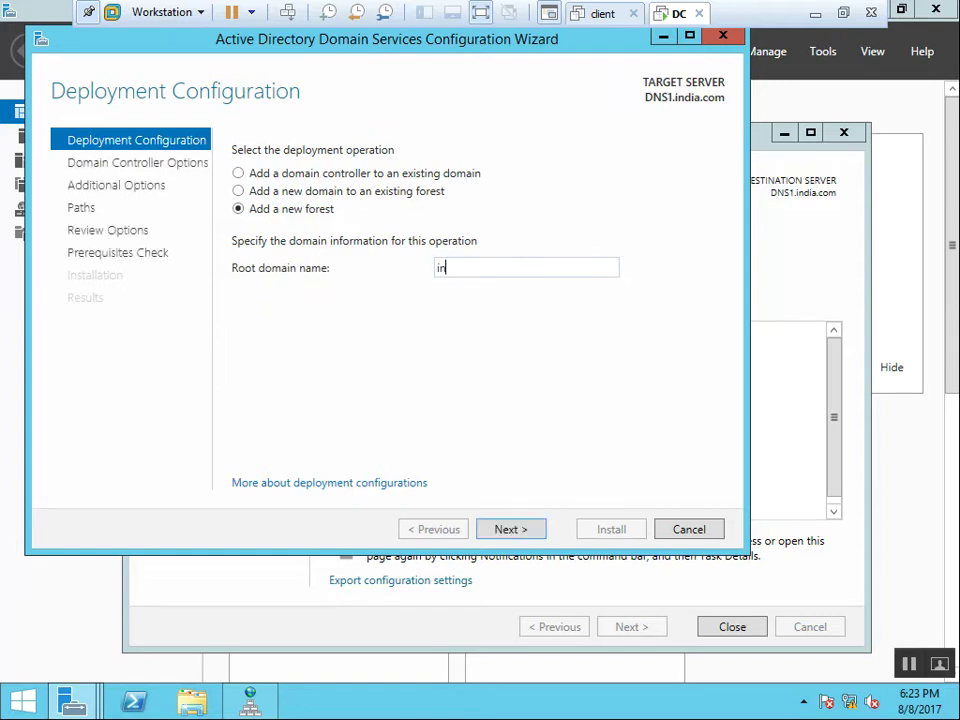
pyautogui.write('dia.com')
pyautogui.click(512, 530)
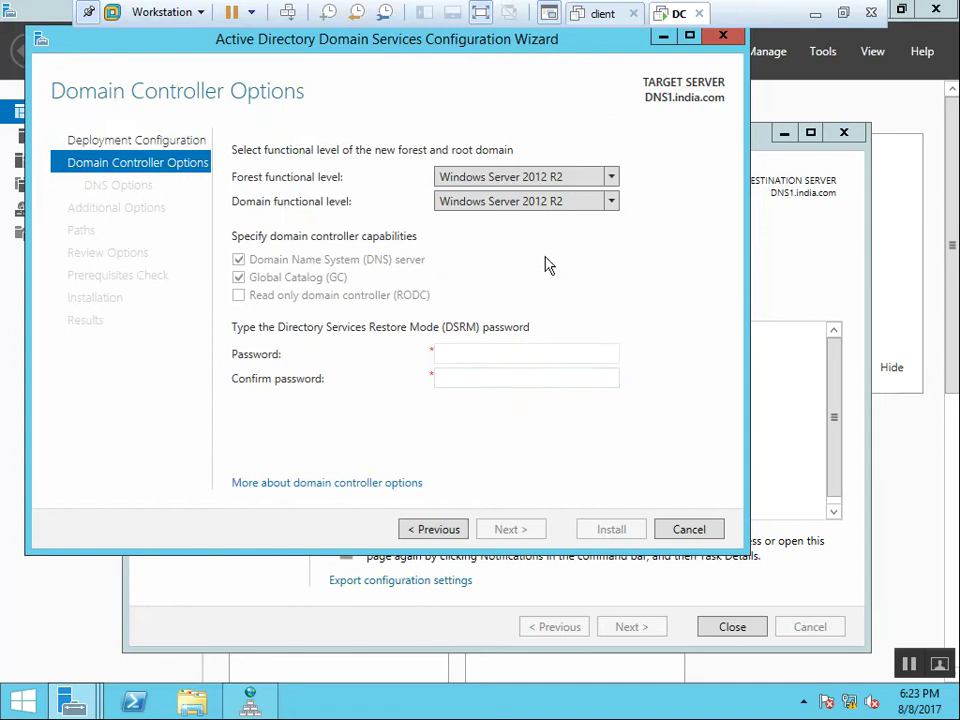
# Enter and confirm the Directory Services Restore Mode password, then continue to DNS Options.
pyautogui.click(481, 354)
pyautogui.write('PP@ssw0rd12')
pyautogui.press('Tab')
pyautogui.write('P@ssw0rd12')
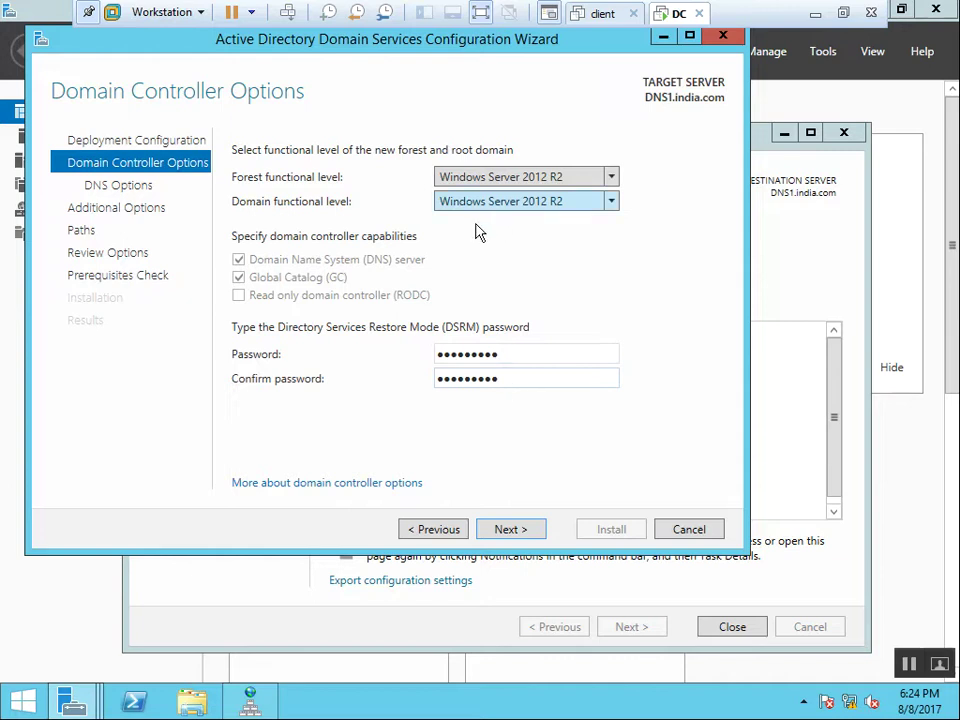
pyautogui.click(510, 530)
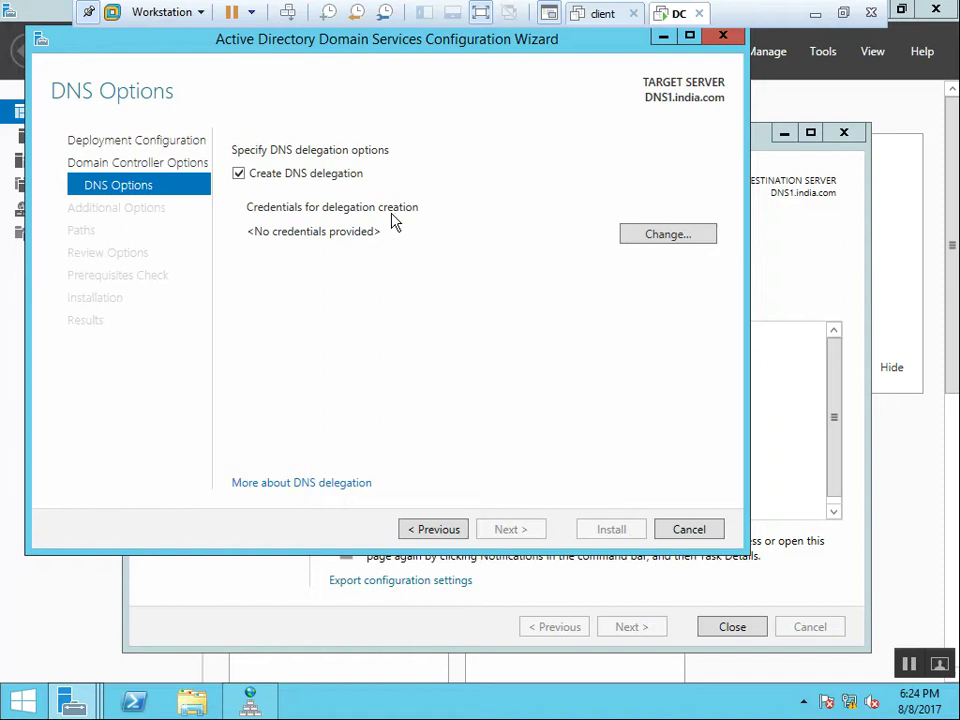
# Supply the administrator account and its password as DNS delegation credentials, then continue.
pyautogui.click(682, 243)
pyautogui.write('administrator')
pyautogui.press('Tab')
pyautogui.write('p')
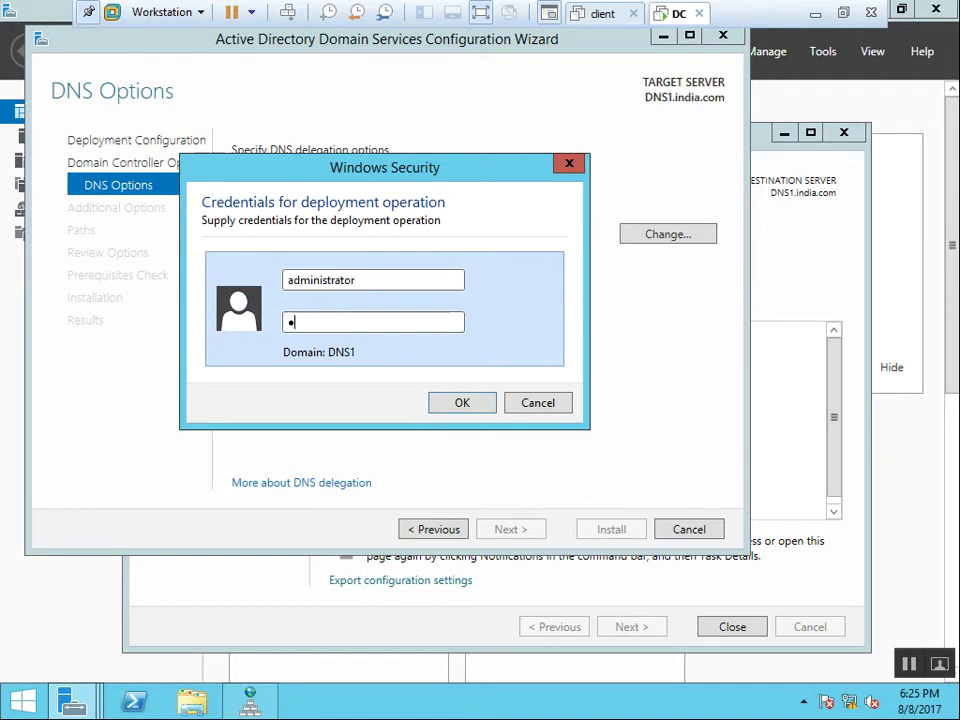
pyautogui.write('assword')
pyautogui.press('Return')
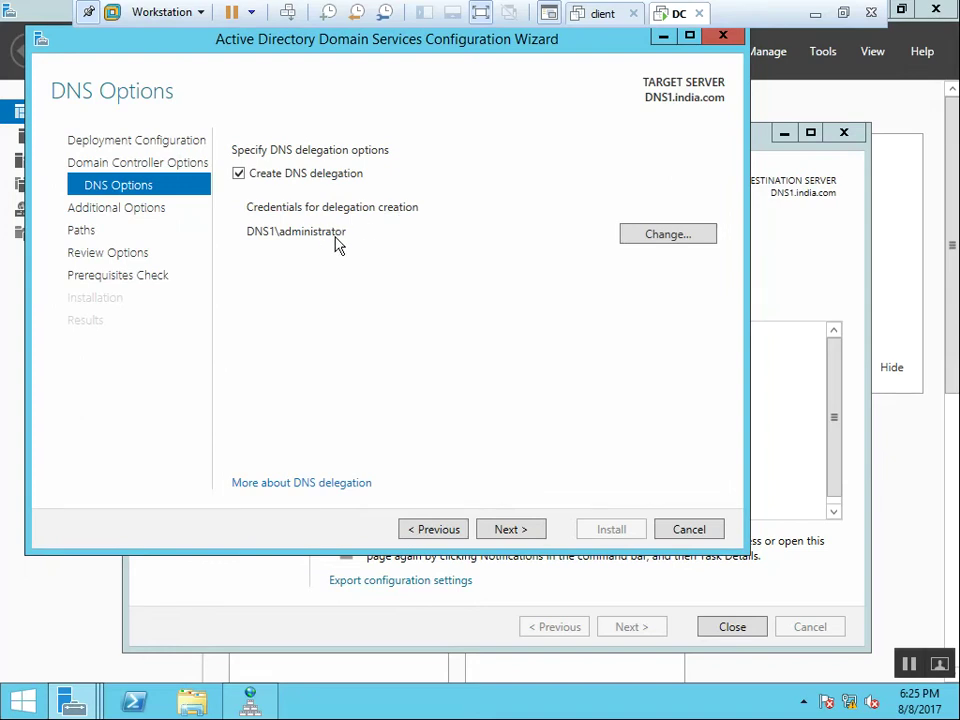
pyautogui.click(527, 534)
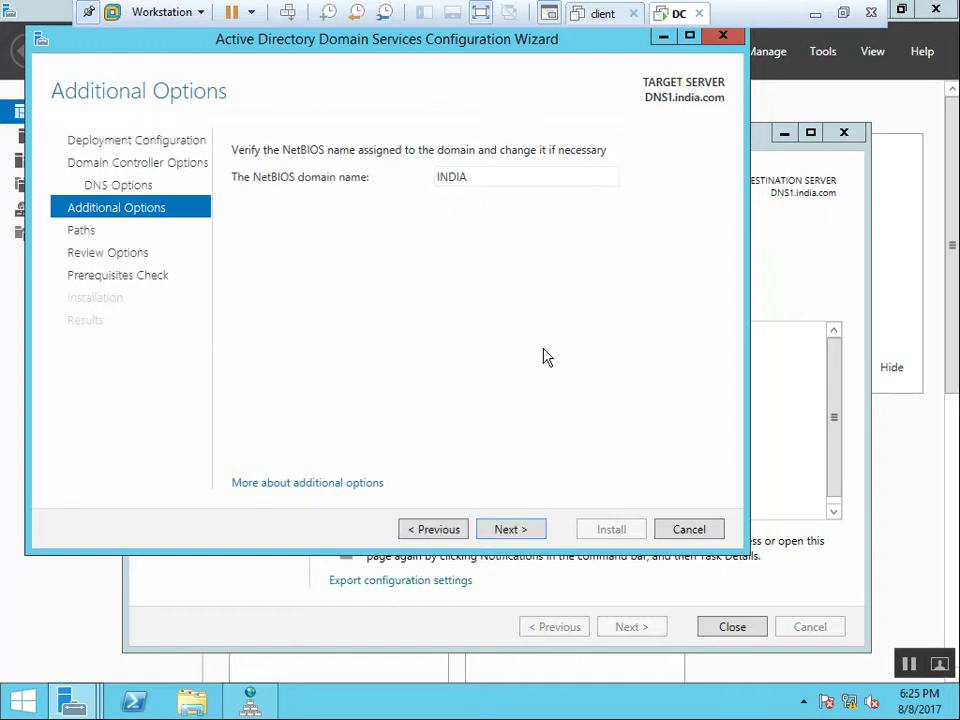
# Keep NetBIOS name INDIA and default database, log and SYSVOL paths, then install.
pyautogui.doubleClick(501, 176)
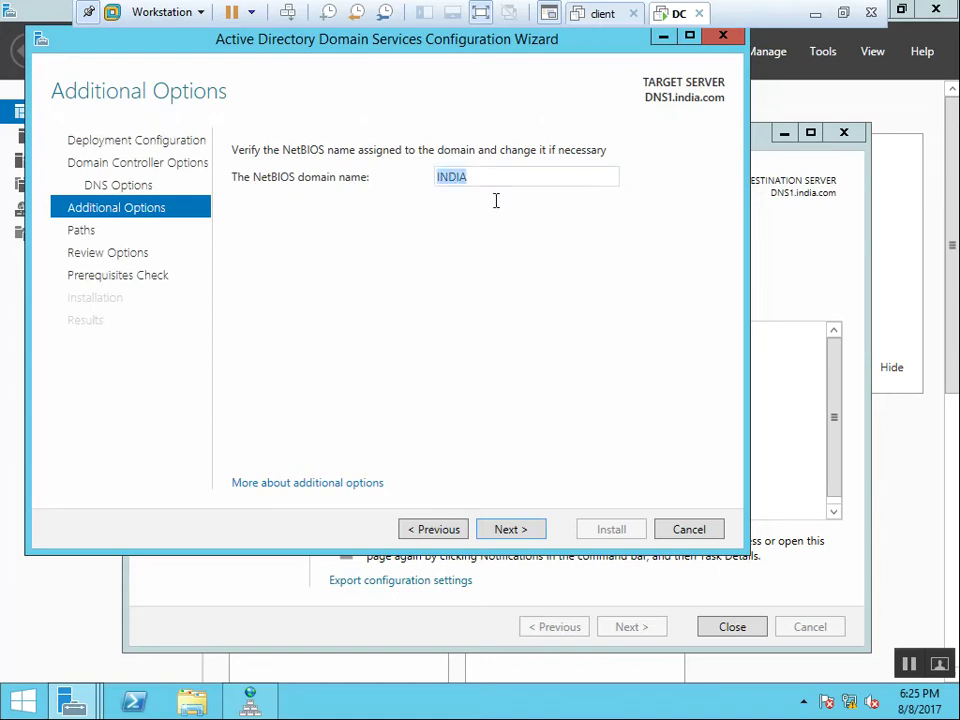
pyautogui.click(510, 530)
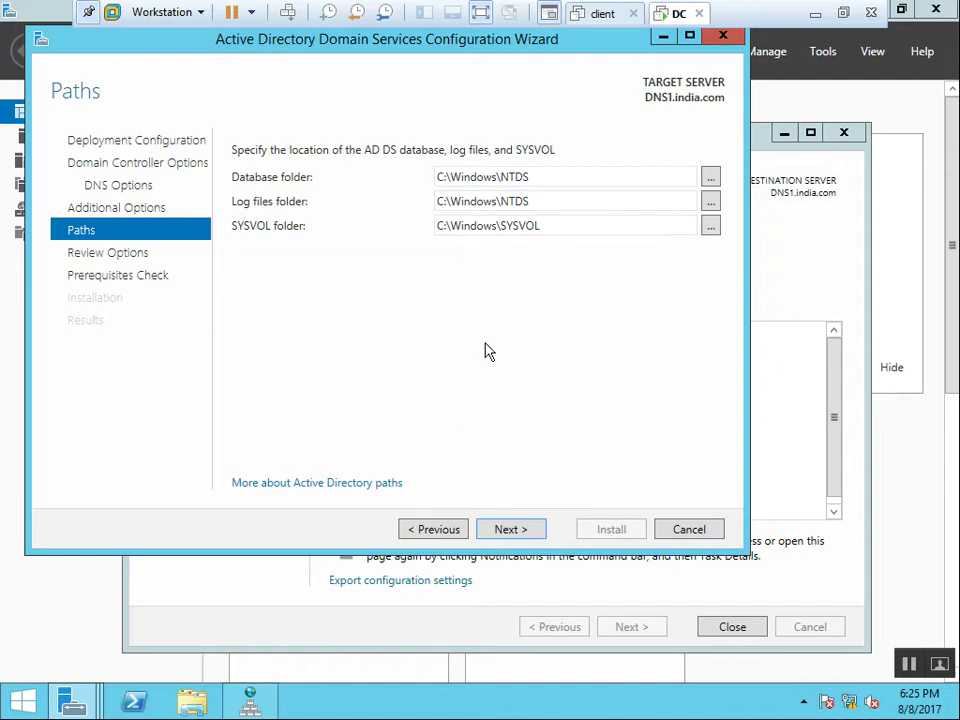
pyautogui.click(508, 529)
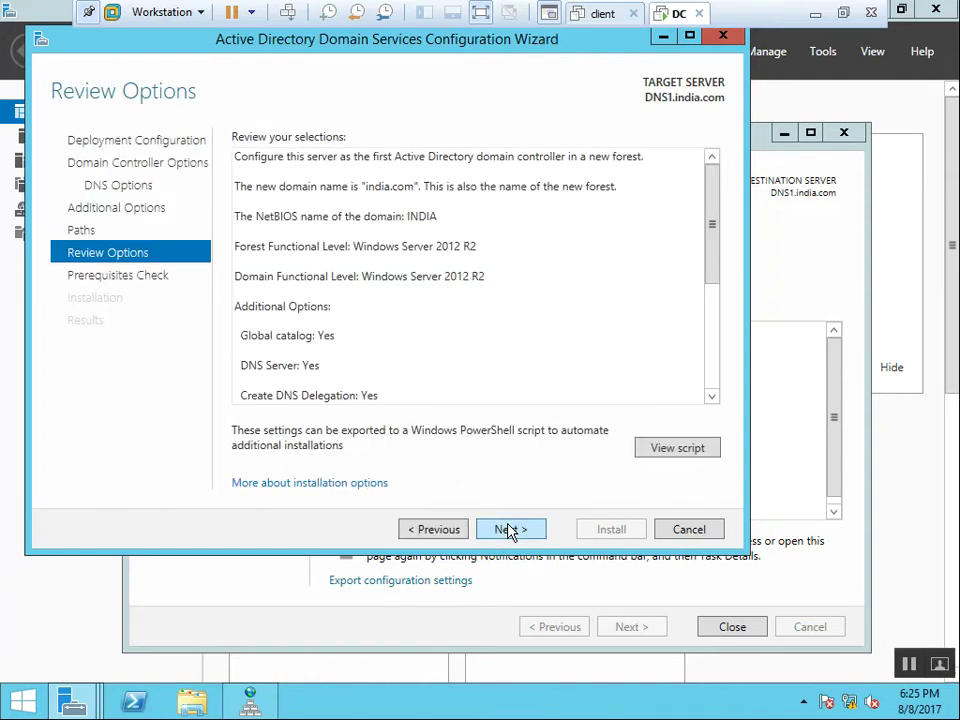
pyautogui.click(508, 529)
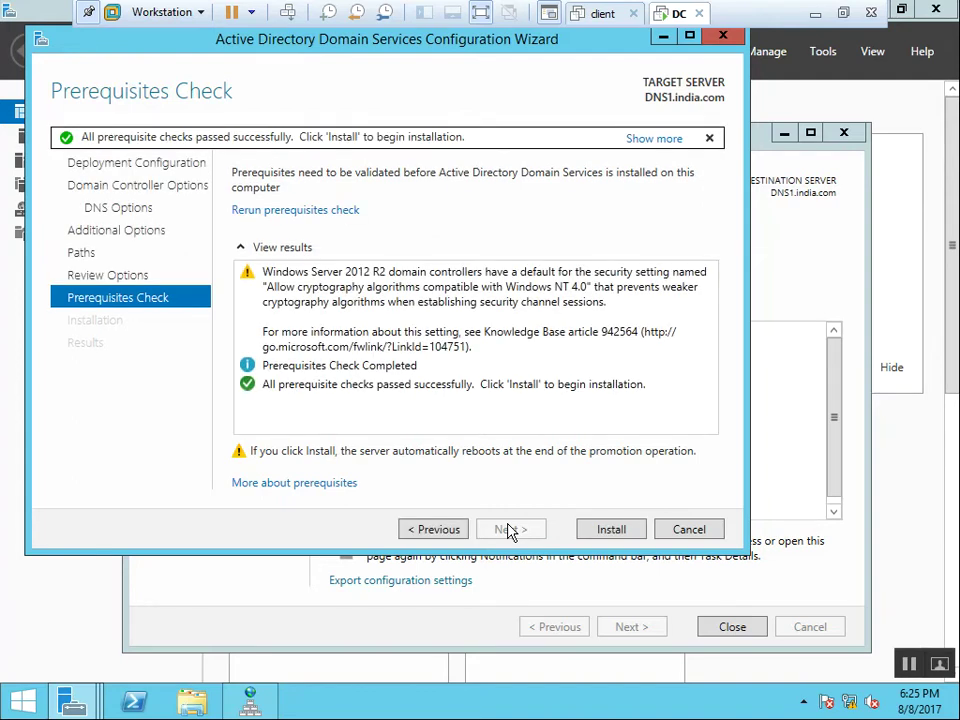
pyautogui.click(611, 530)
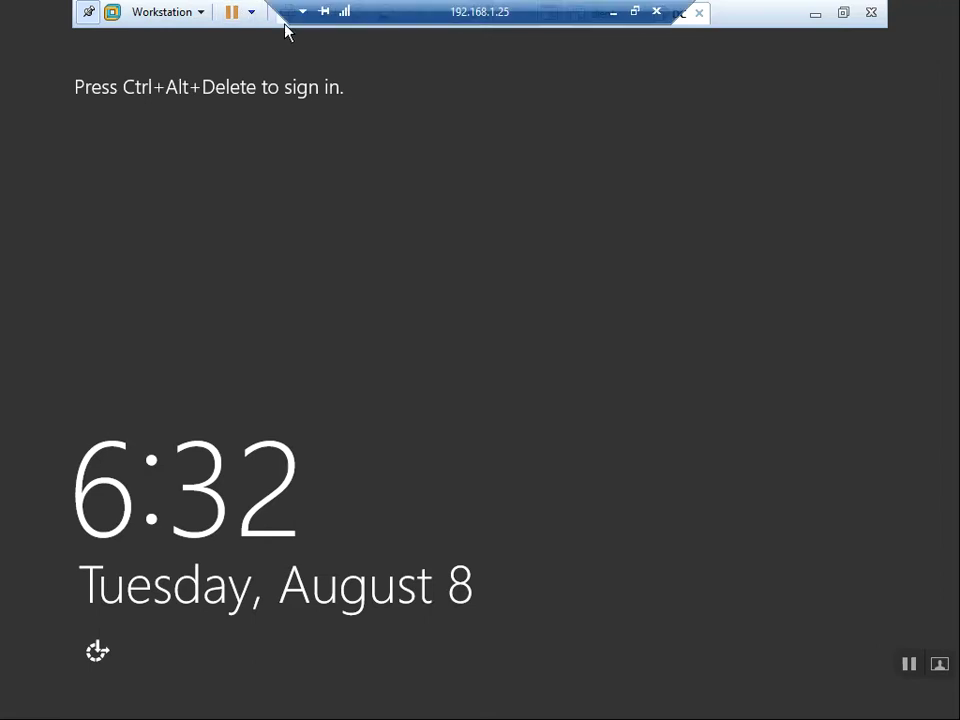
# Sign in as the domain administrator and acknowledge the expired-password notice.
pyautogui.click(285, 26)
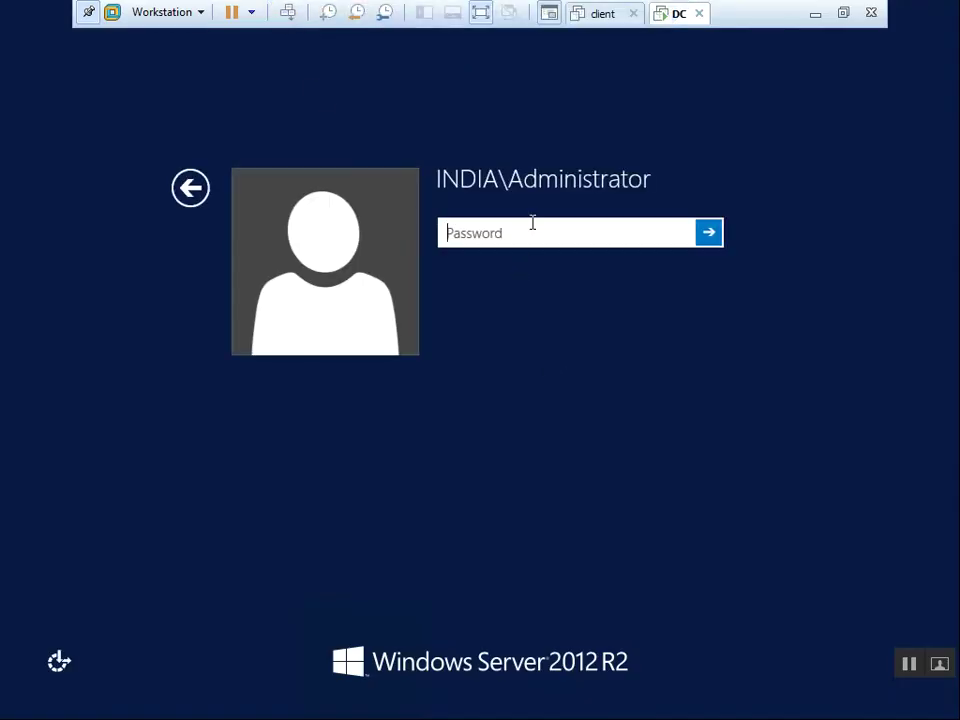
pyautogui.write('•••••••')
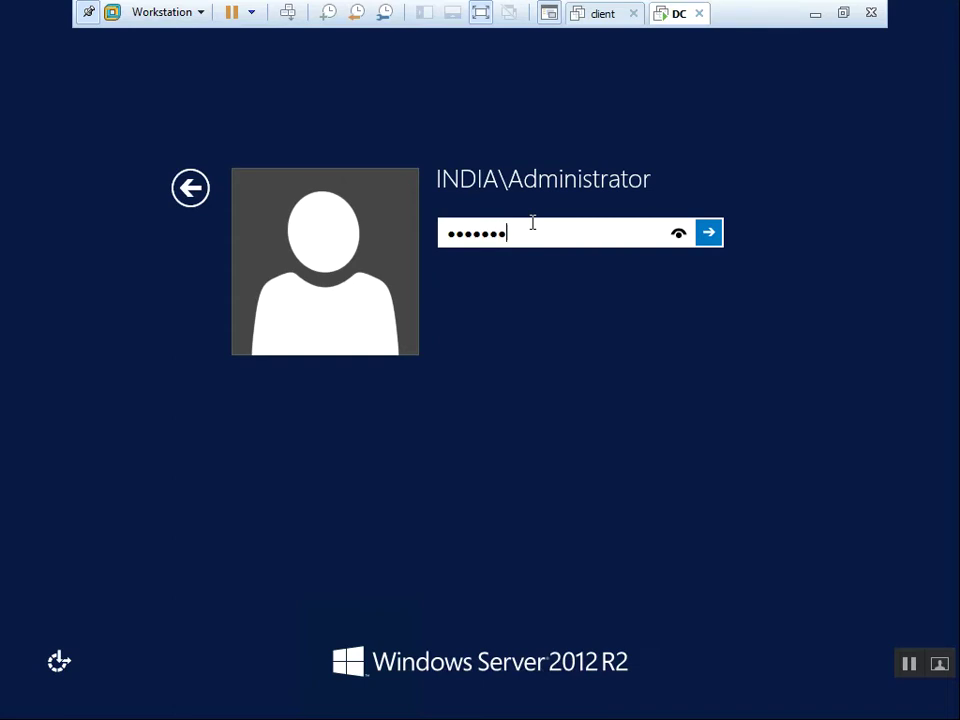
pyautogui.press('Return')
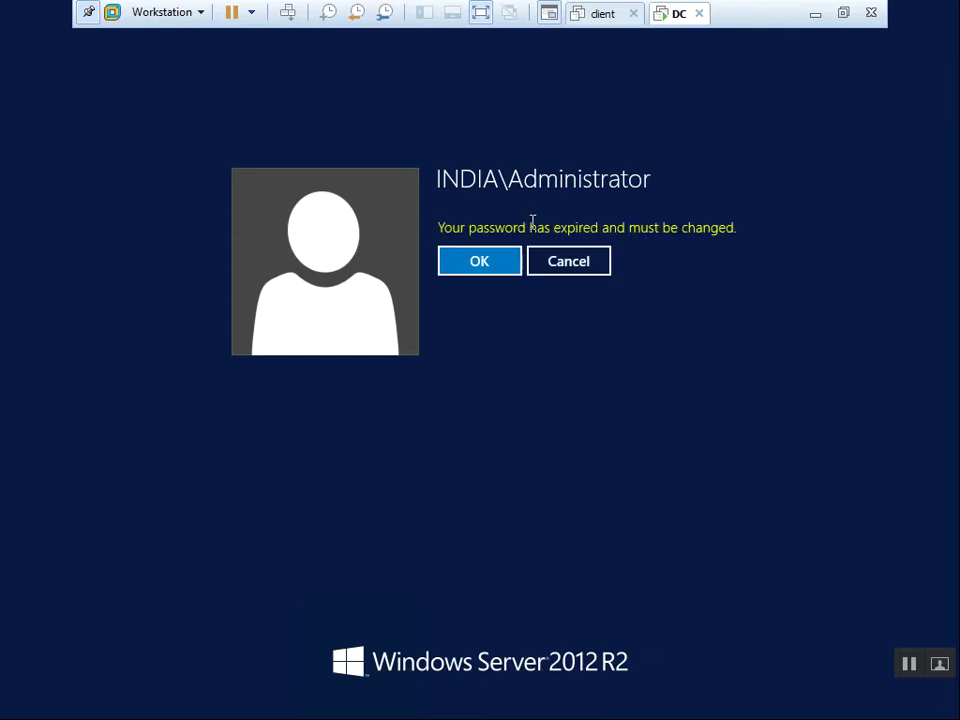
pyautogui.click(486, 268)
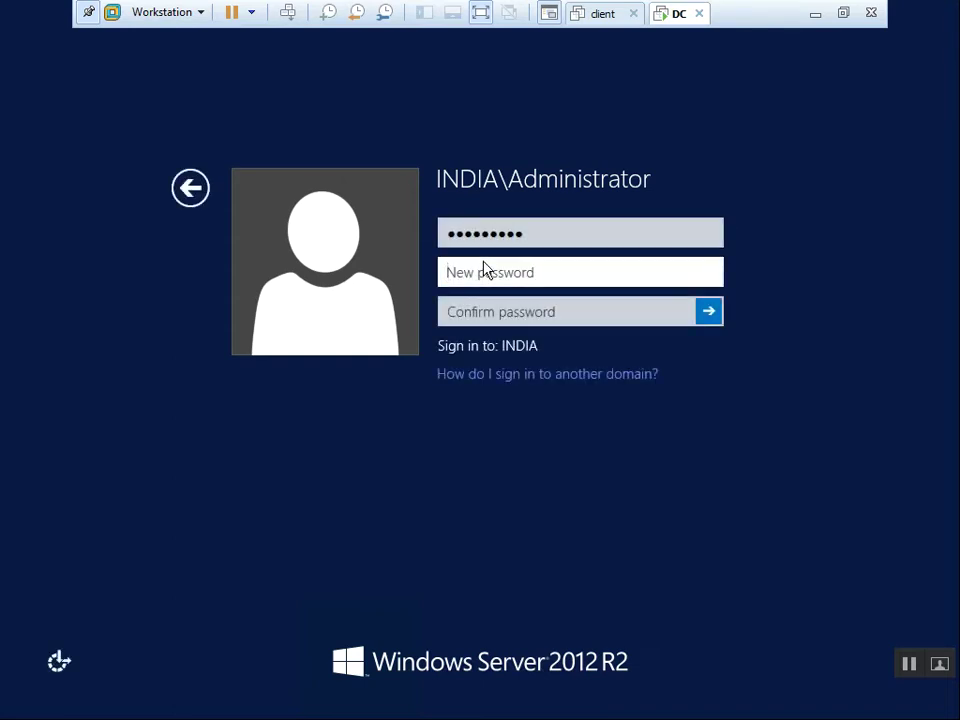
# Enter and confirm a new administrator password, then accept the change confirmation.
pyautogui.write('•')
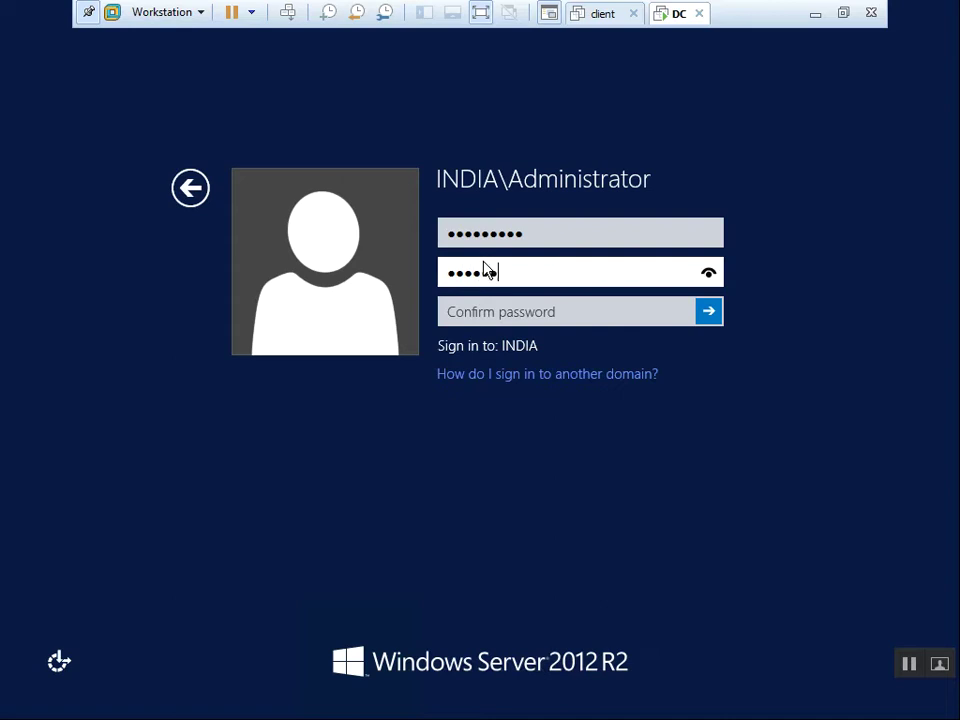
pyautogui.press('Tab')
pyautogui.write('•••••••••')
pyautogui.press('Return')
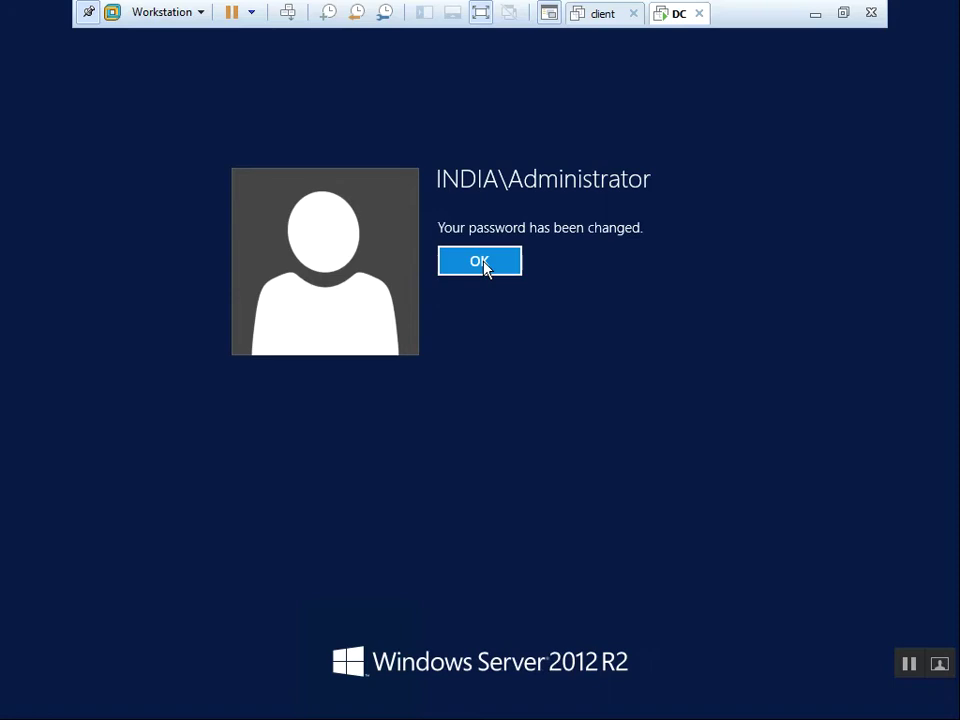
pyautogui.click(482, 264)
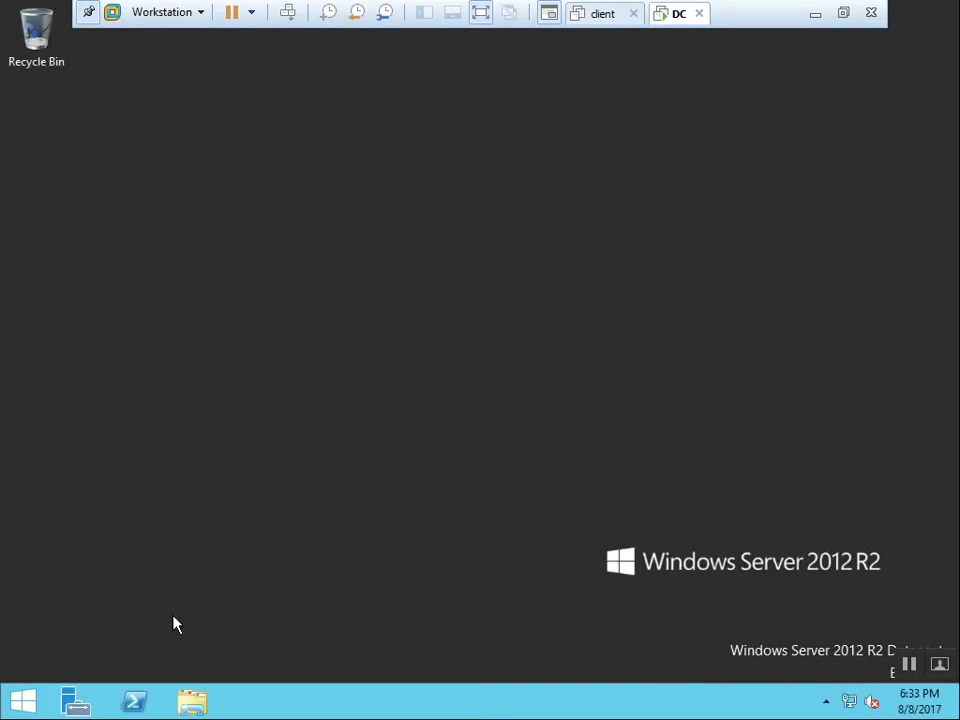
# Open This PC, then the System page showing DNS1.india.com in the india.com domain.
pyautogui.click(22, 705)
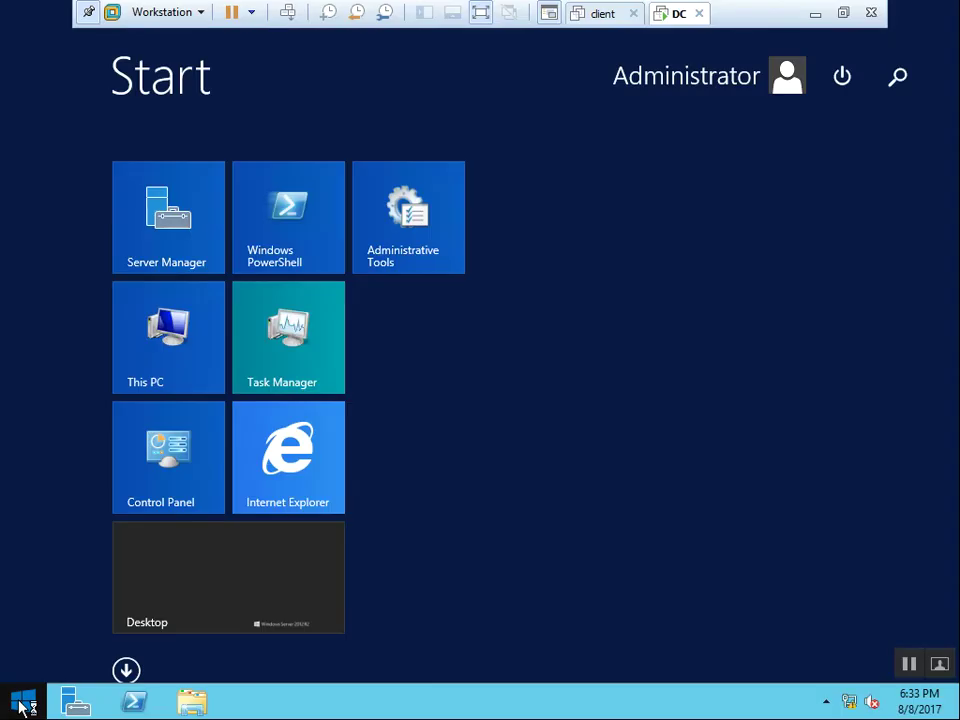
pyautogui.click(165, 336)
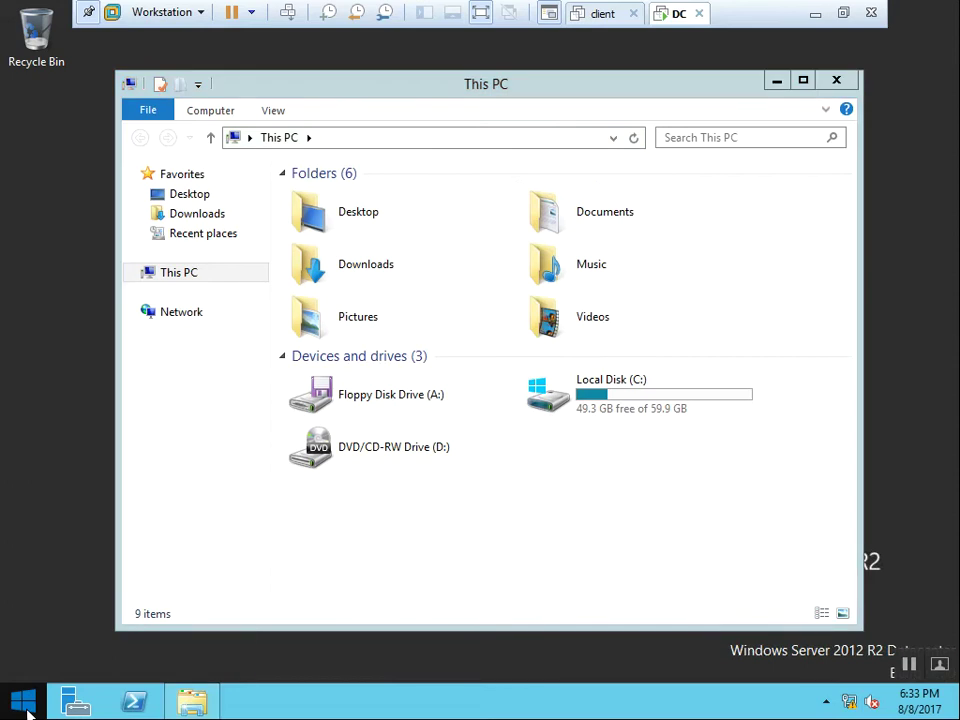
pyautogui.rightClick(28, 706)
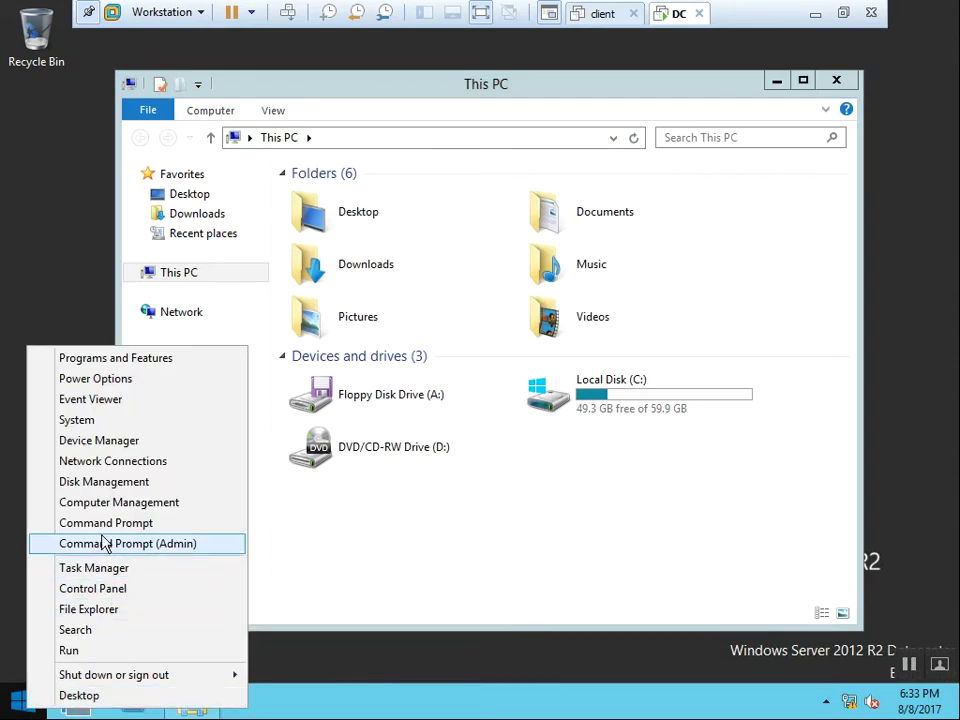
pyautogui.click(151, 421)
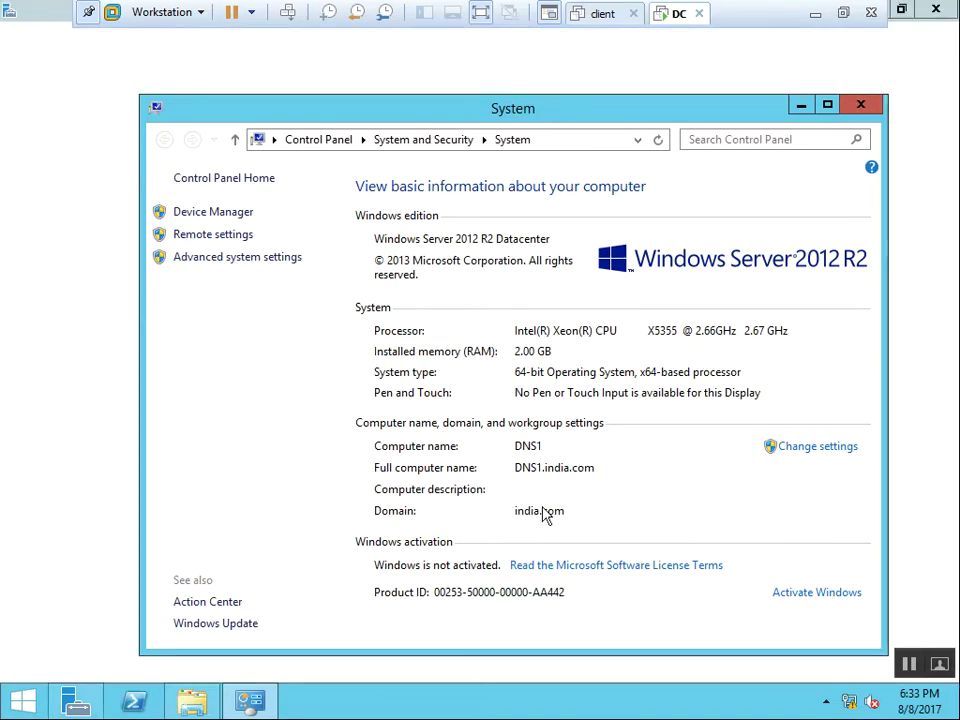
# Close the System window and launch DNS from Server Manager's Tools menu.
pyautogui.click(861, 106)
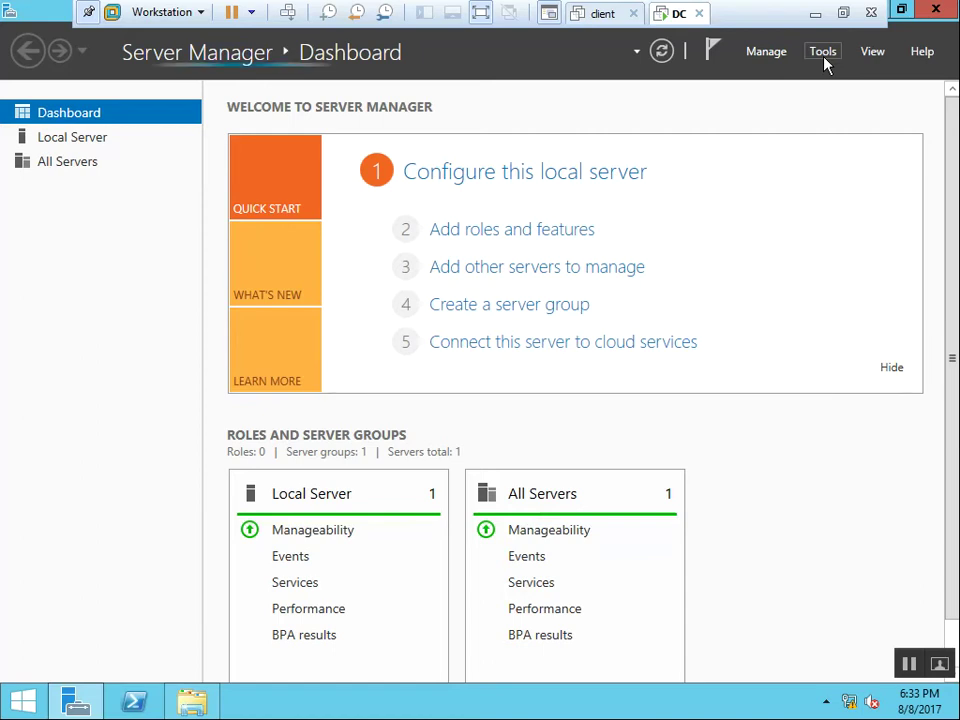
pyautogui.click(824, 58)
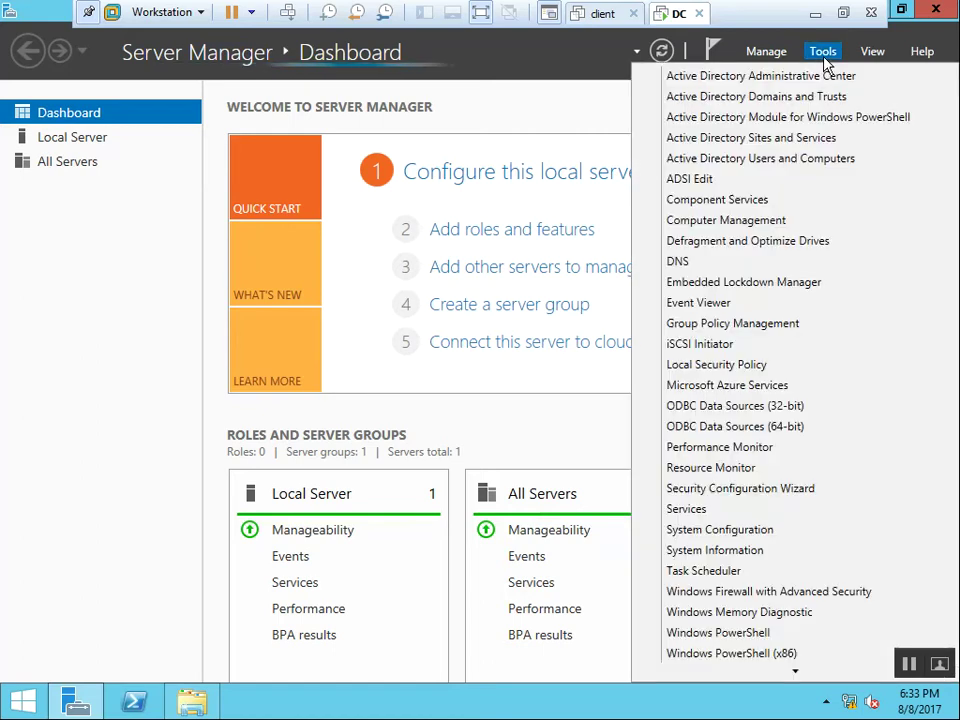
pyautogui.click(677, 263)
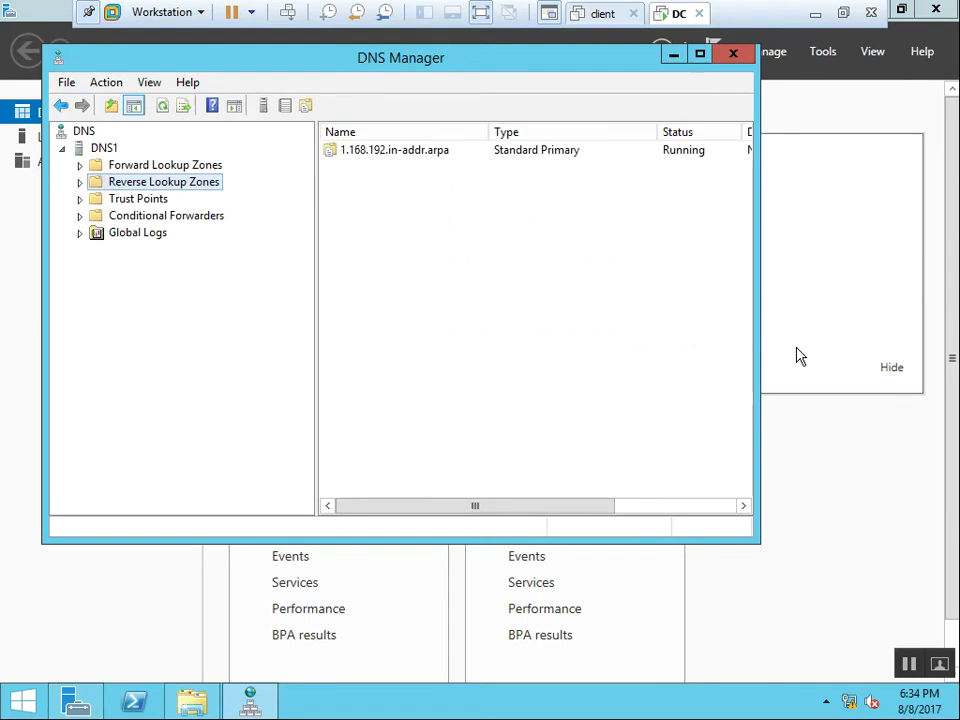
# Maximize DNS Manager and expand the lookup zones to browse india.com's _msdcs and _sites folders.
pyautogui.doubleClick(418, 58)
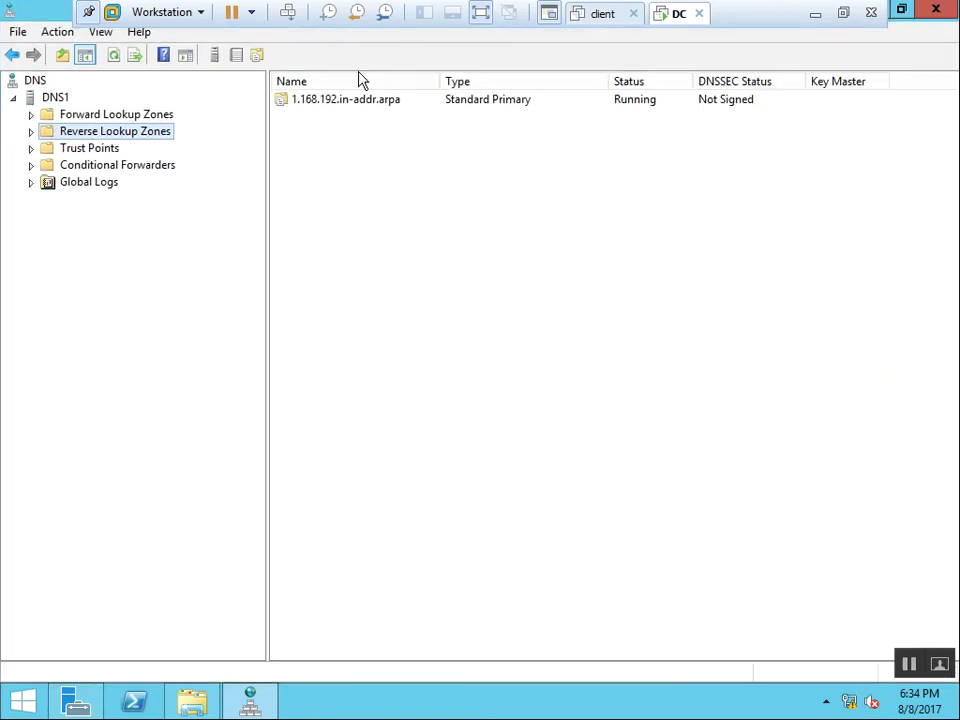
pyautogui.doubleClick(77, 133)
pyautogui.click(113, 117)
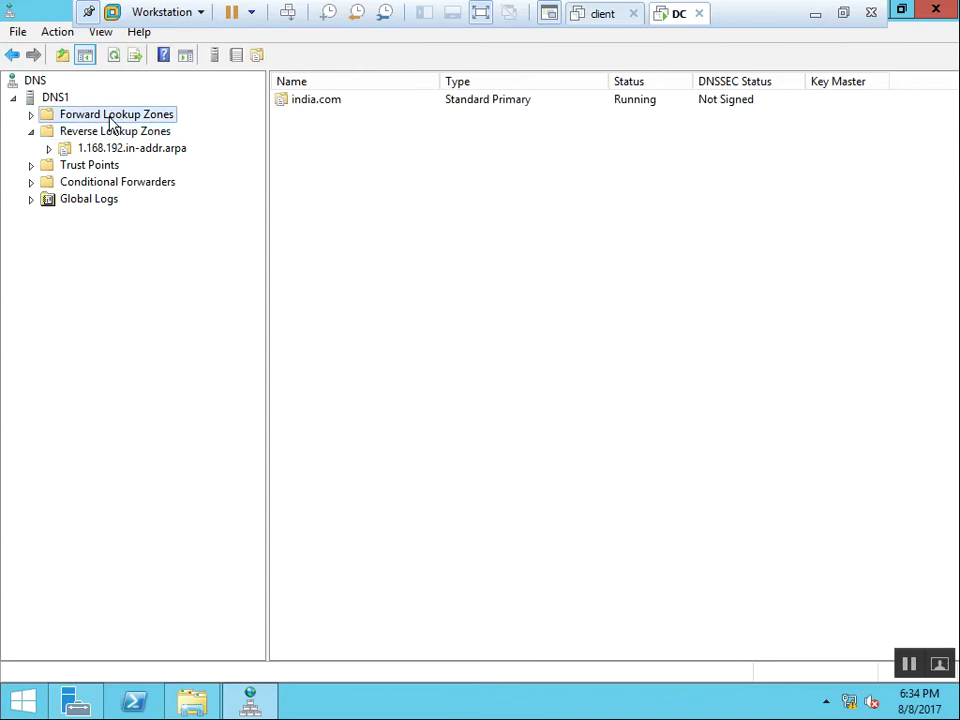
pyautogui.doubleClick(113, 117)
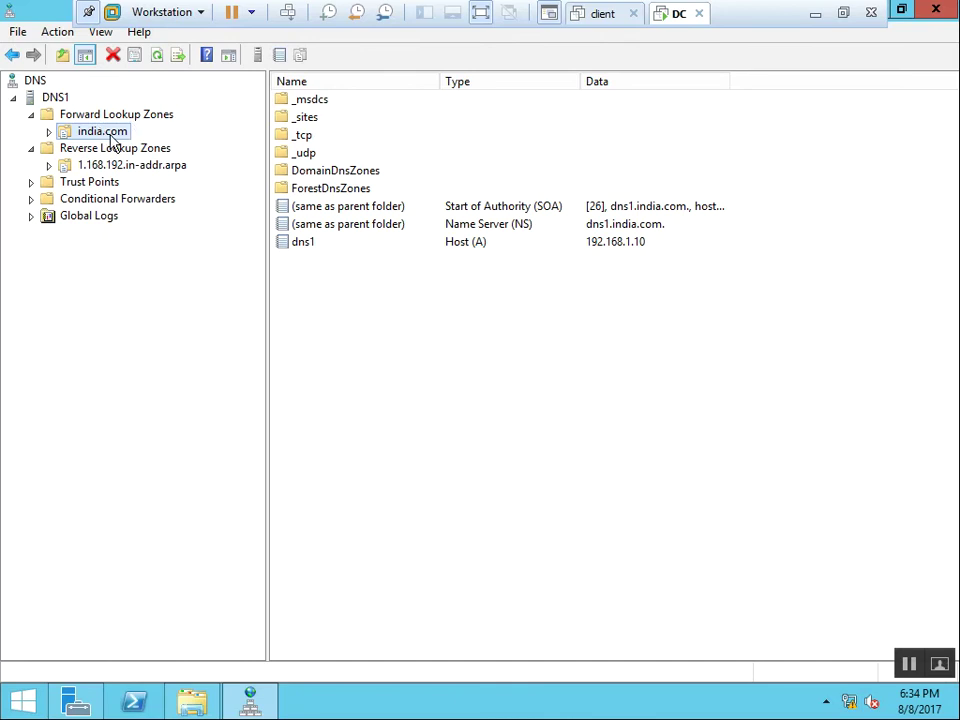
pyautogui.doubleClick(104, 134)
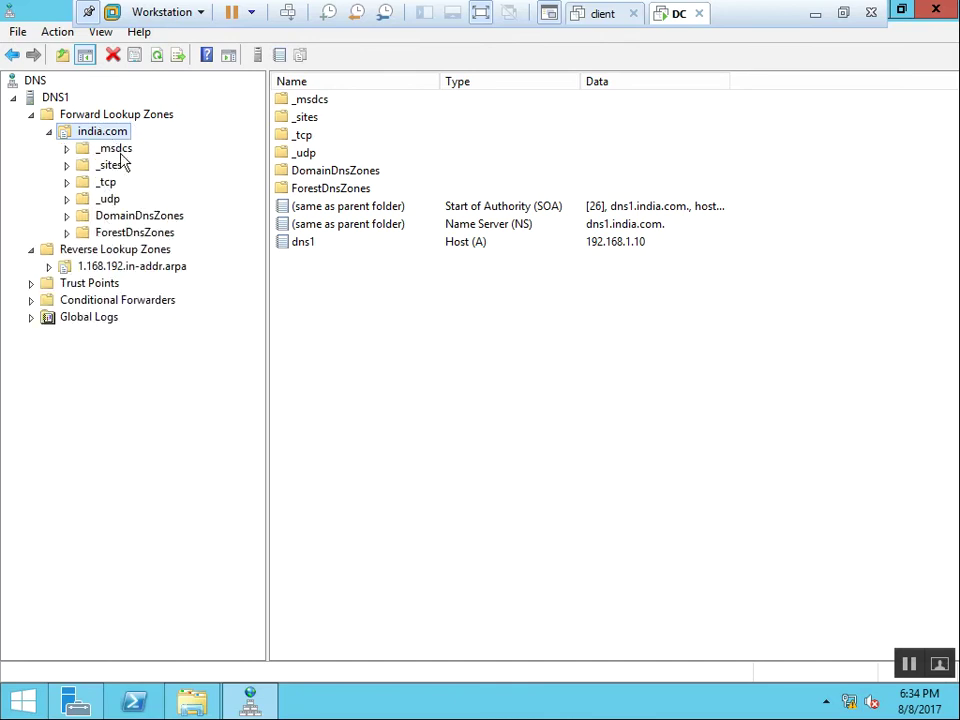
pyautogui.click(121, 150)
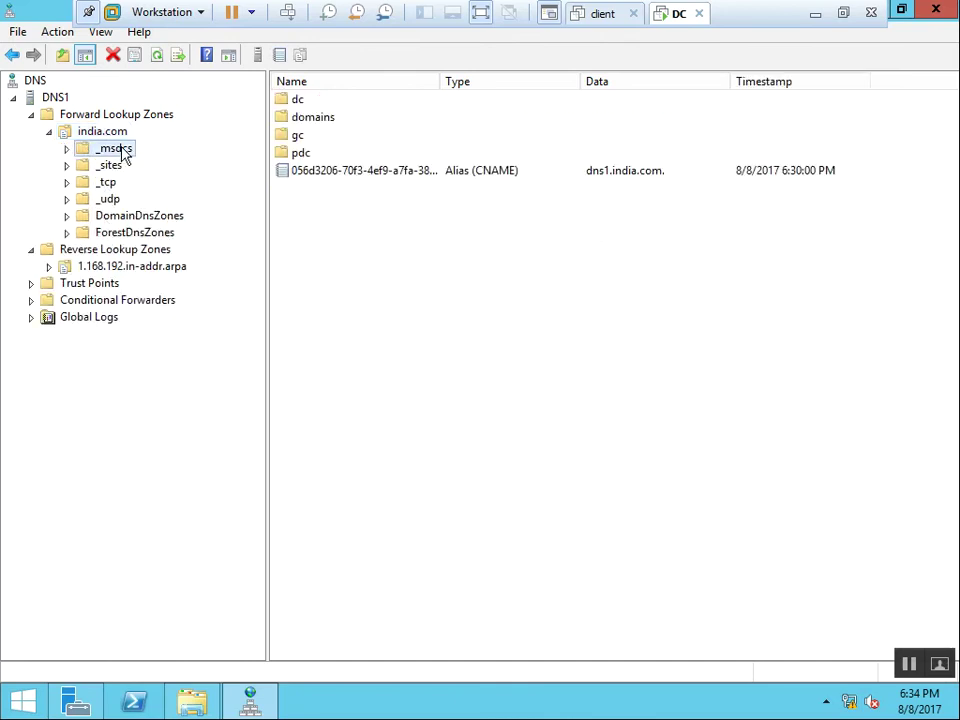
pyautogui.press('Down')
pyautogui.press('Down')
pyautogui.press('Down')
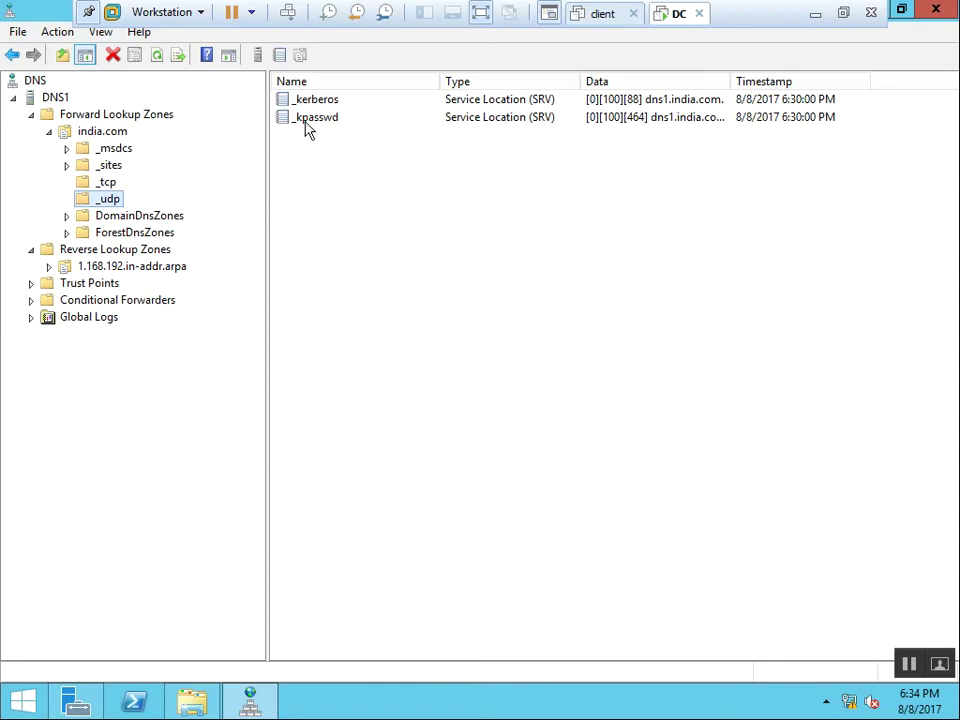
# Inspect the _kerberos SRV record, noting port 88 and host dns1.india.com.
pyautogui.click(337, 102)
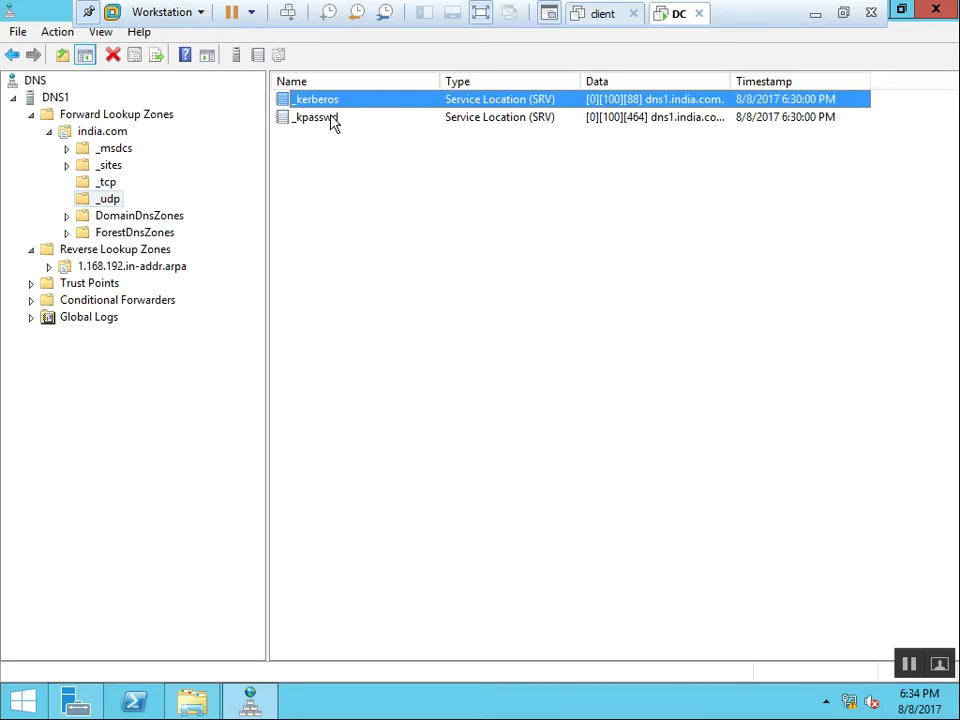
pyautogui.click(333, 119)
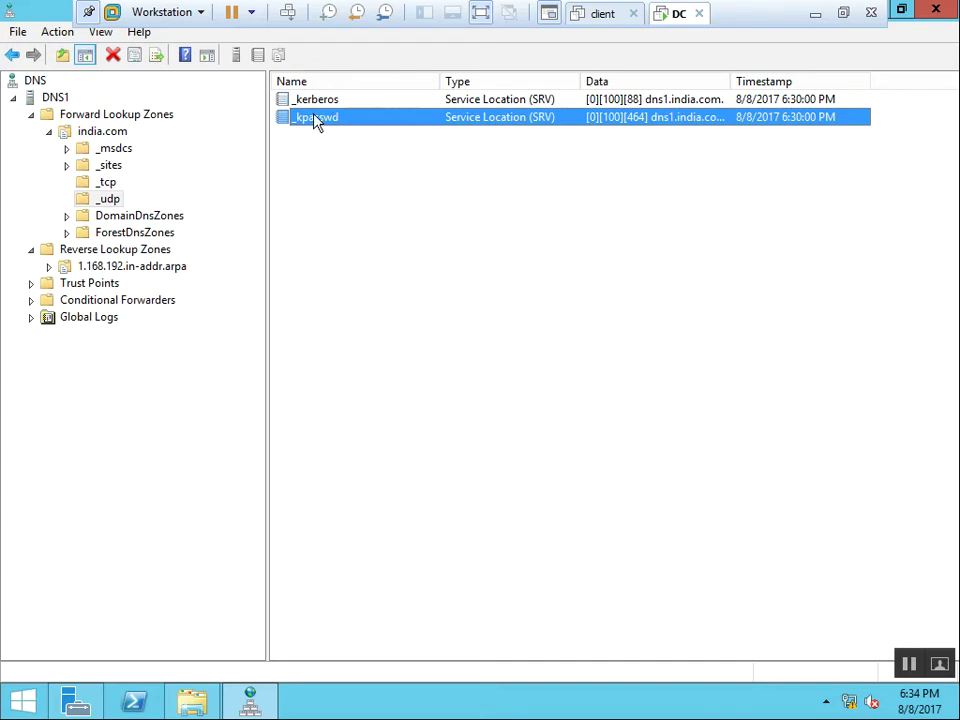
pyautogui.doubleClick(348, 101)
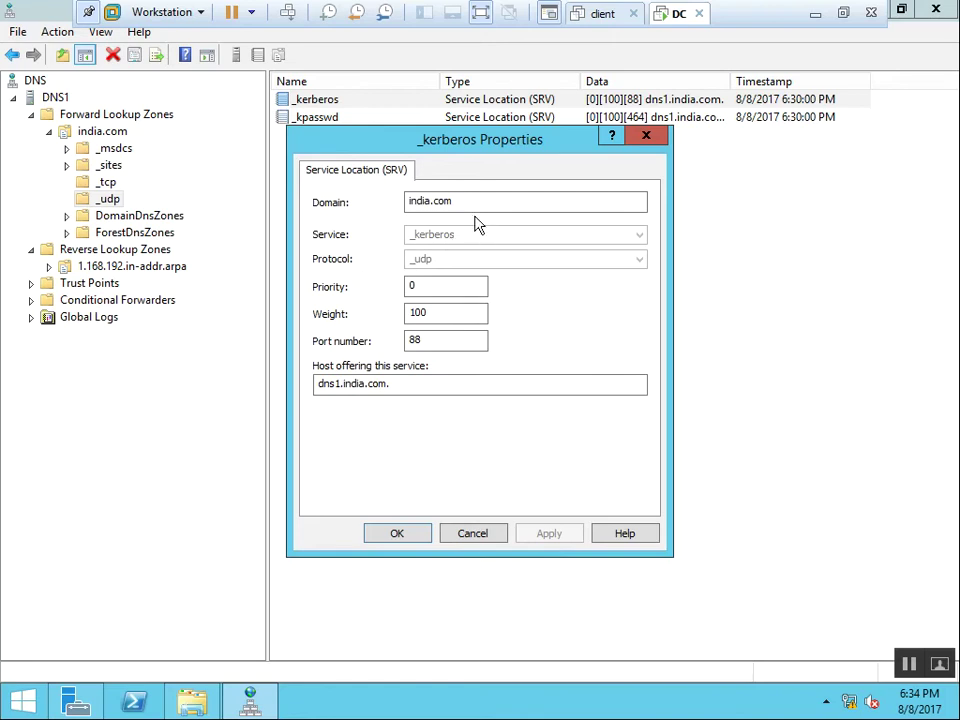
pyautogui.click(439, 340)
pyautogui.click(409, 389)
pyautogui.moveTo(409, 389); pyautogui.dragTo(312, 384)
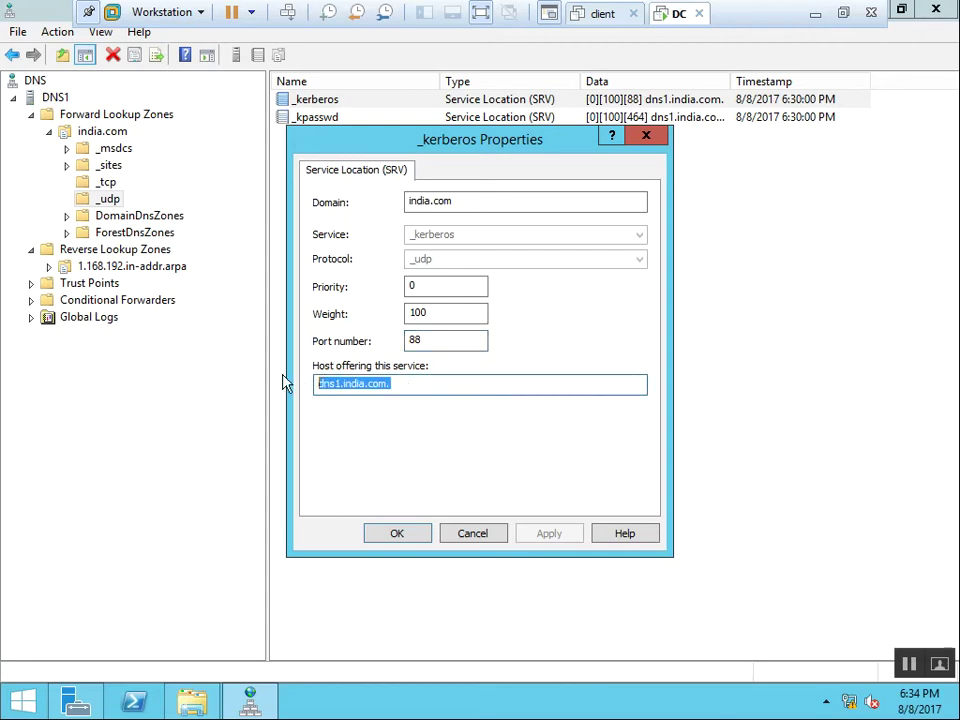
pyautogui.click(414, 537)
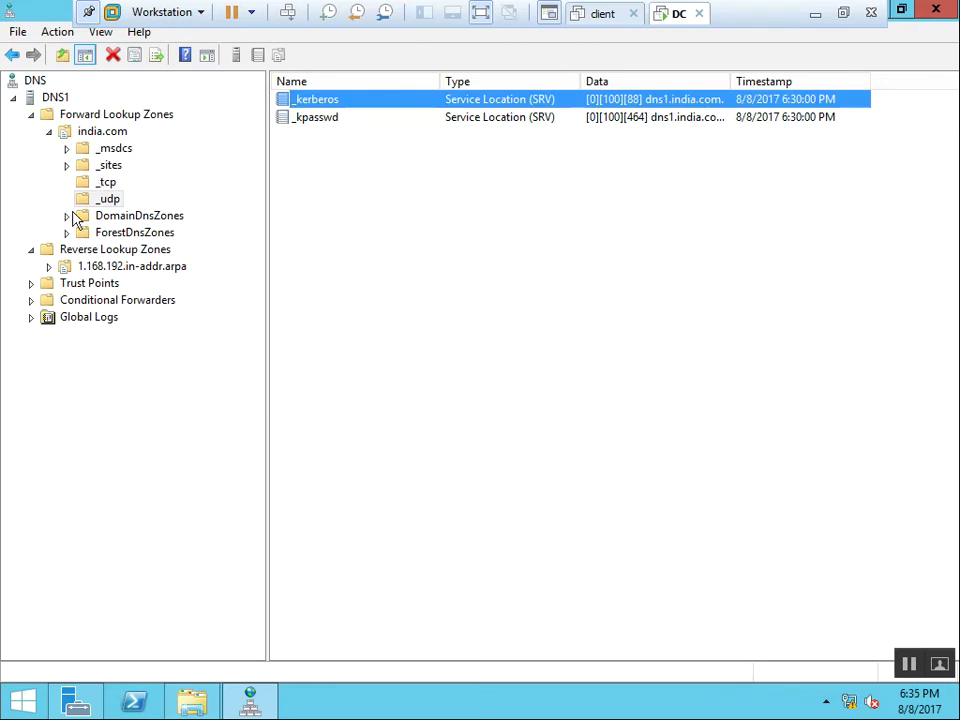
# Check the dns1 host record in india.com and the 192.168.1.10 PTR record in the reverse zone.
pyautogui.click(106, 133)
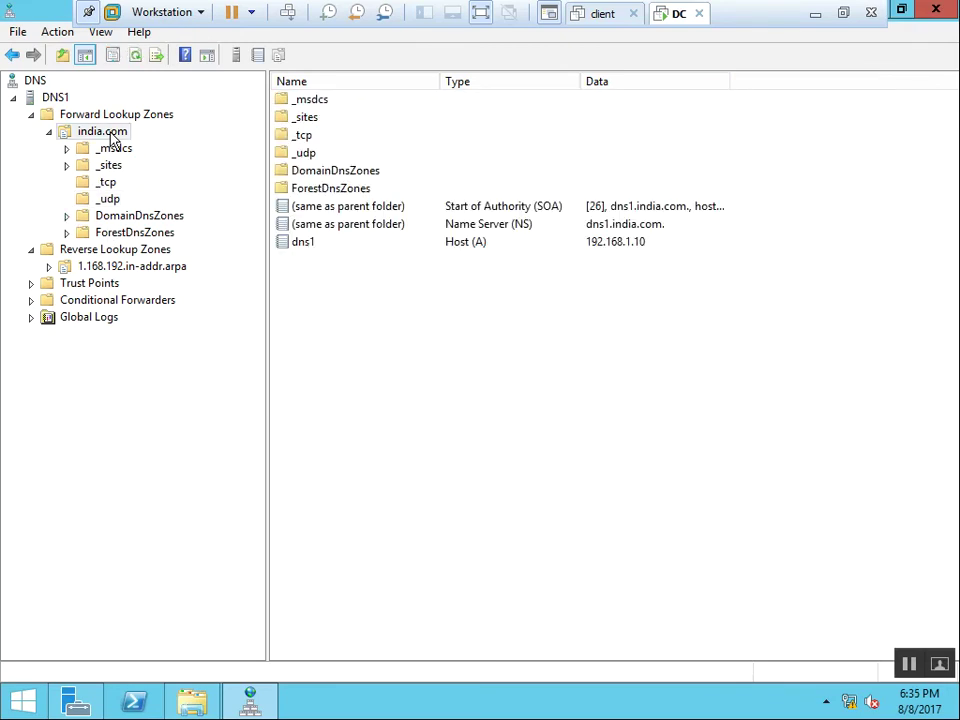
pyautogui.doubleClick(303, 242)
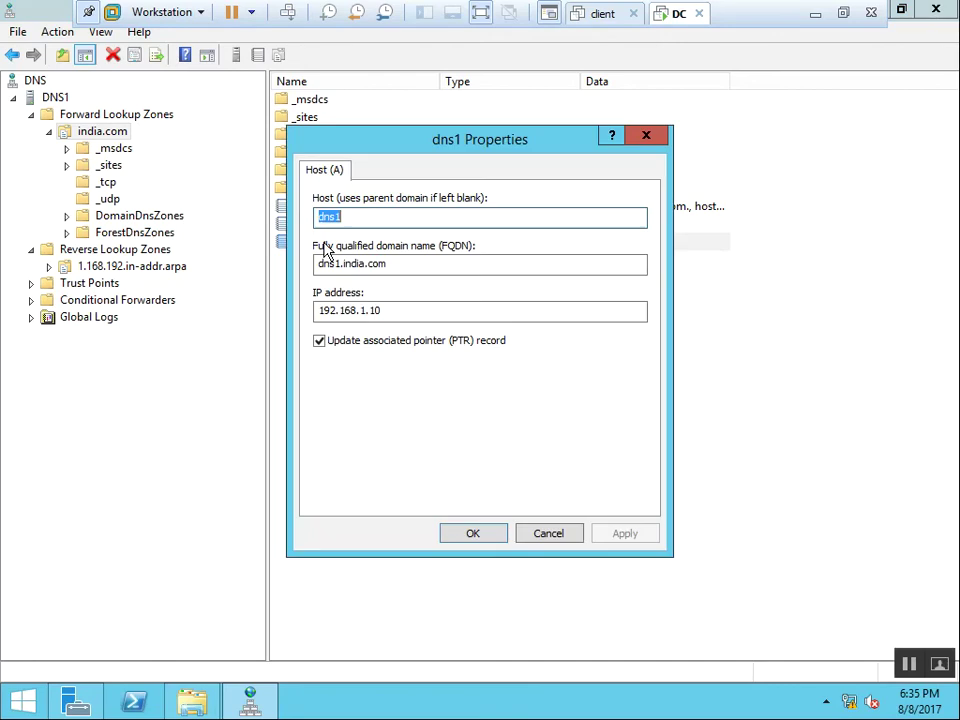
pyautogui.click(470, 535)
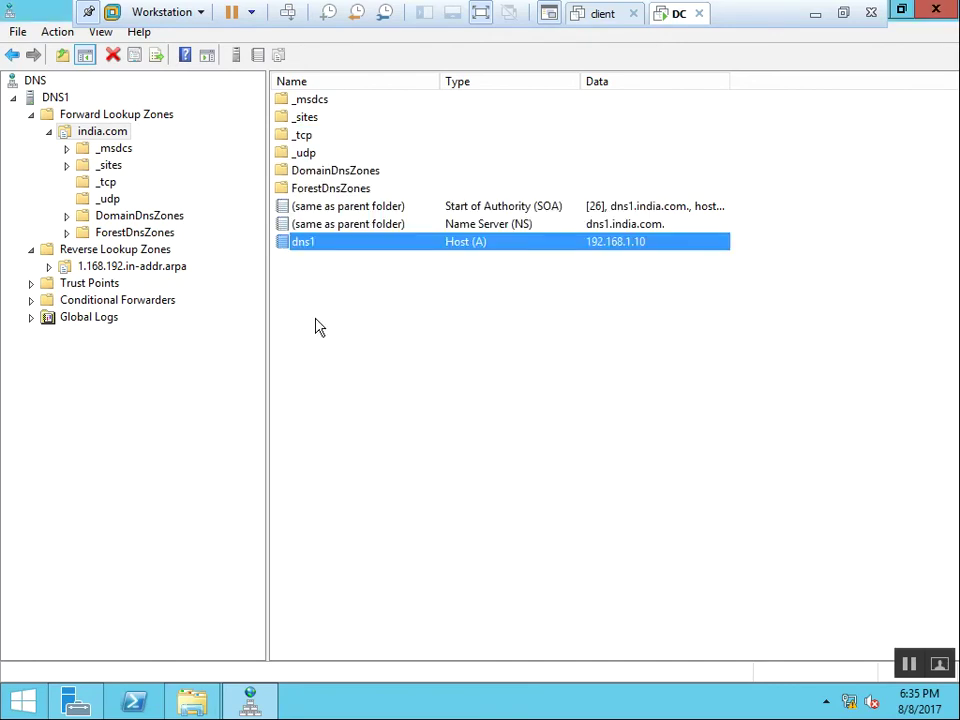
pyautogui.click(81, 270)
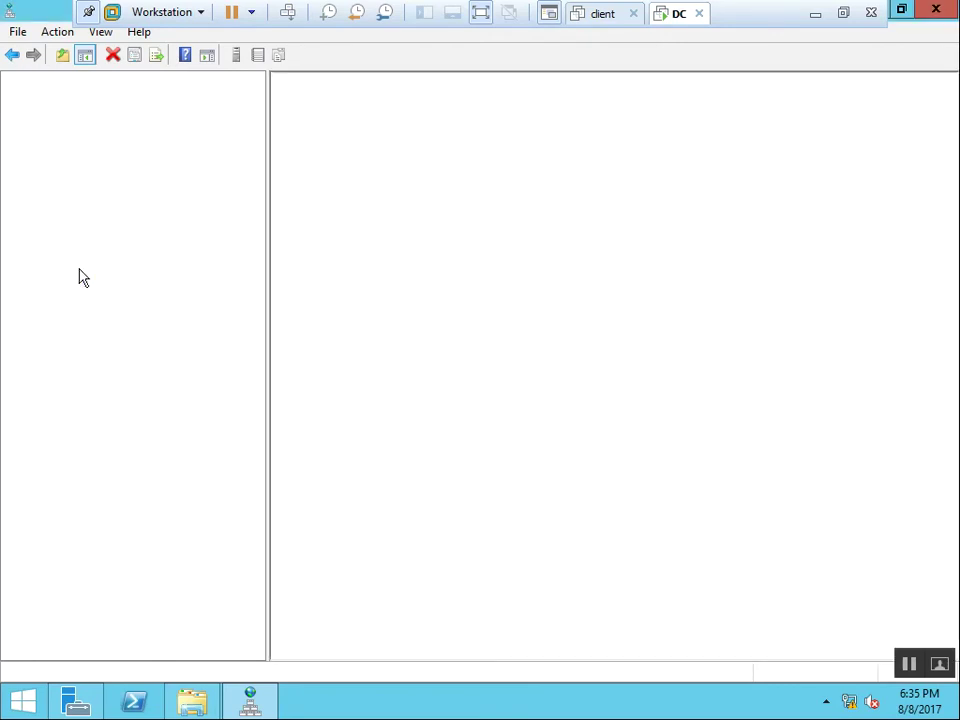
pyautogui.doubleClick(343, 147)
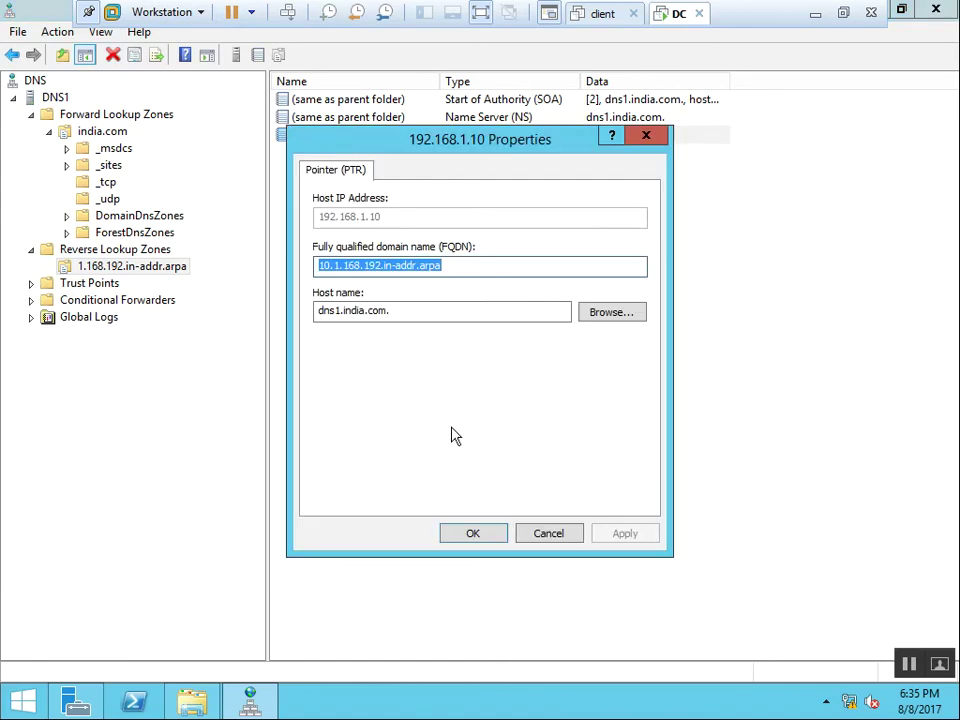
pyautogui.click(474, 534)
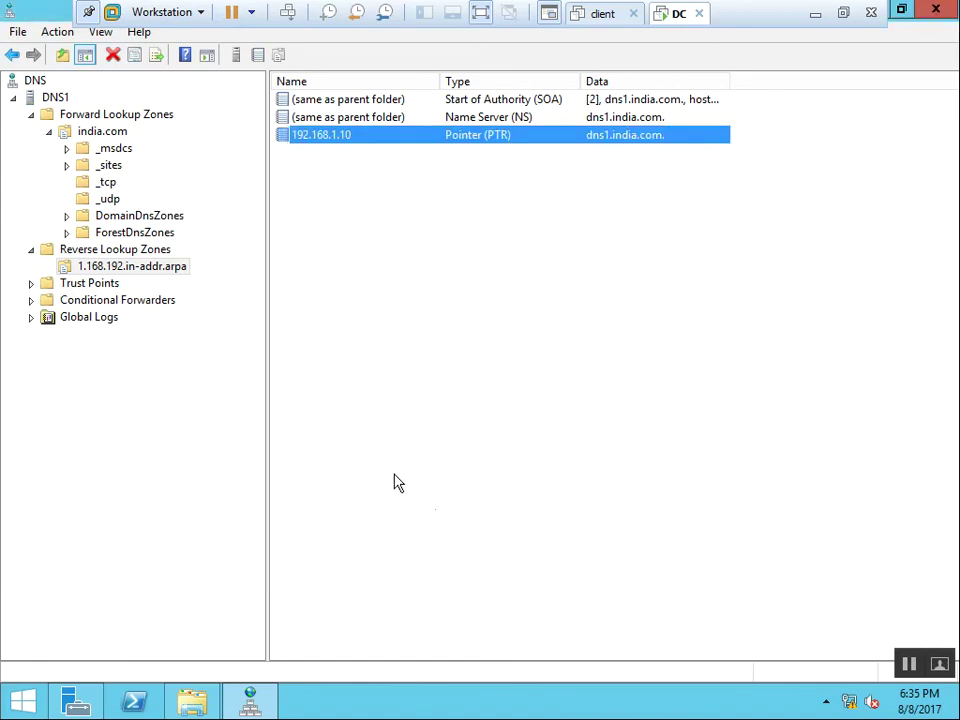
# Expand india.com's _msdcs folder and its pdc, gc, domains and dc subfolders.
pyautogui.click(120, 133)
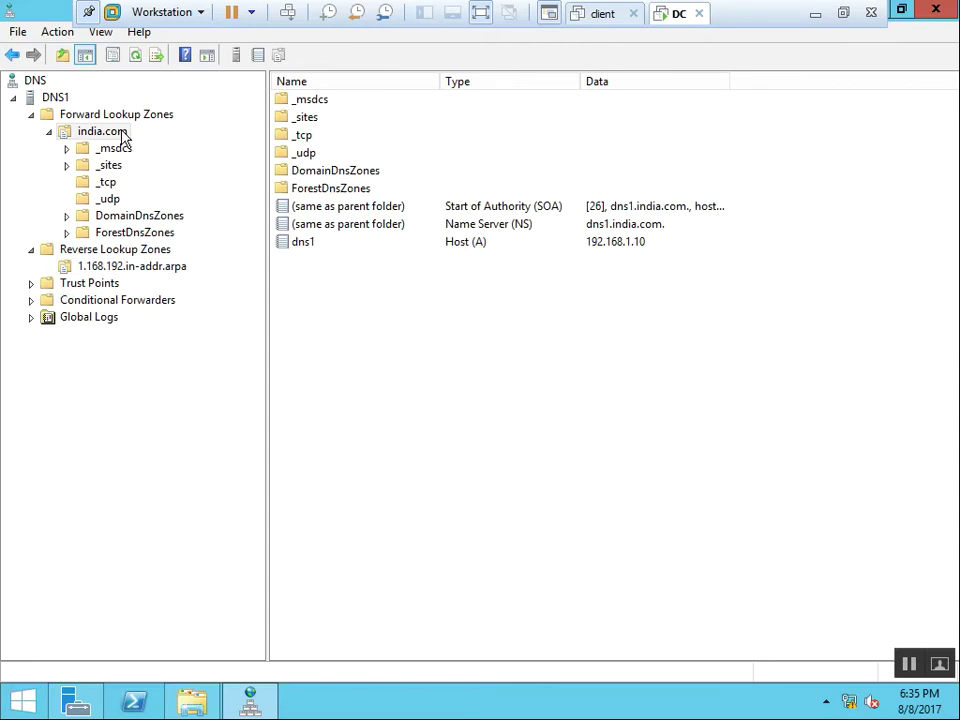
pyautogui.click(63, 160)
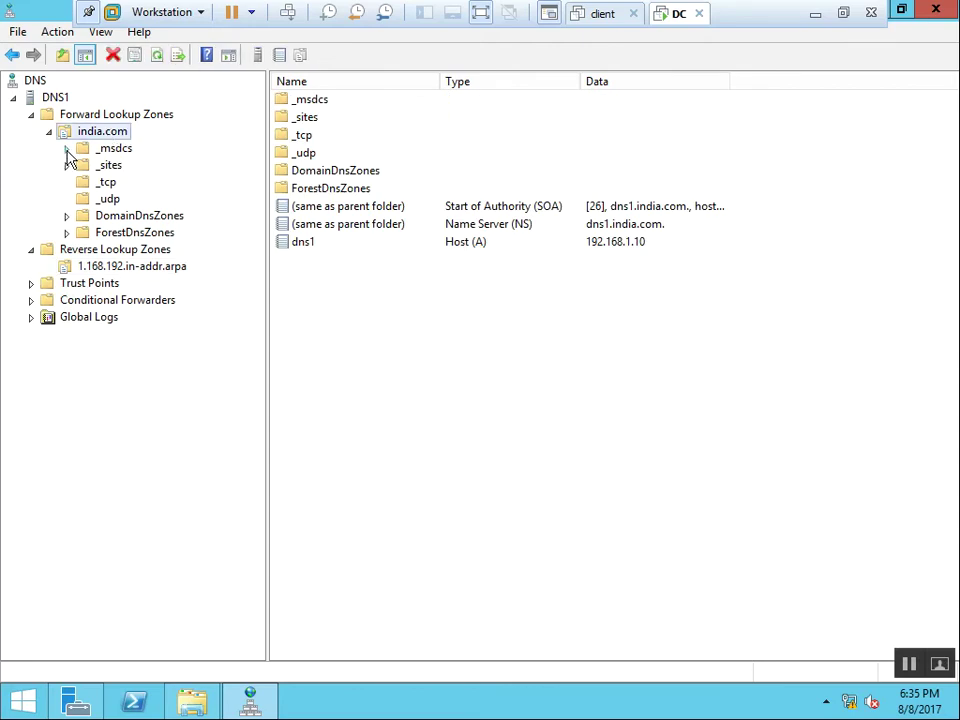
pyautogui.click(66, 150)
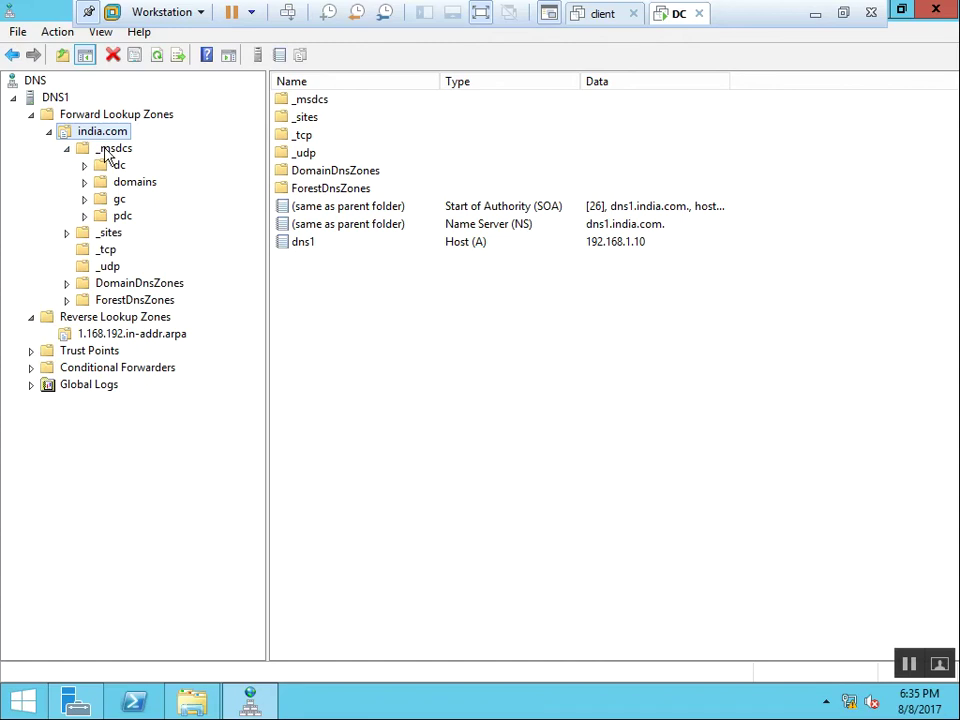
pyautogui.click(118, 166)
pyautogui.press('Down')
pyautogui.press('Down')
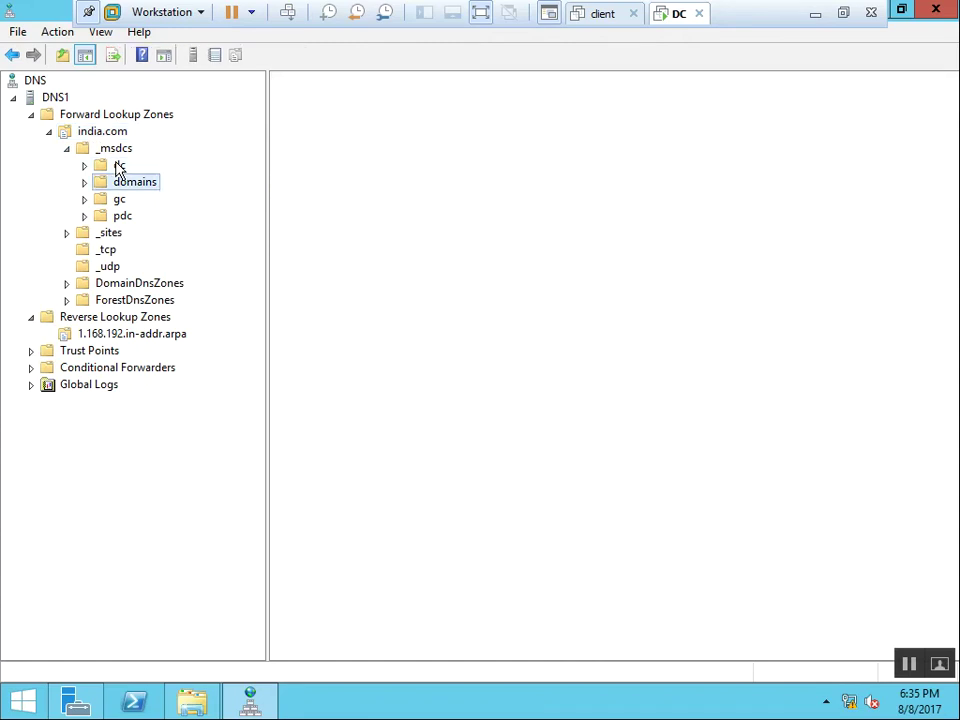
pyautogui.press('Down')
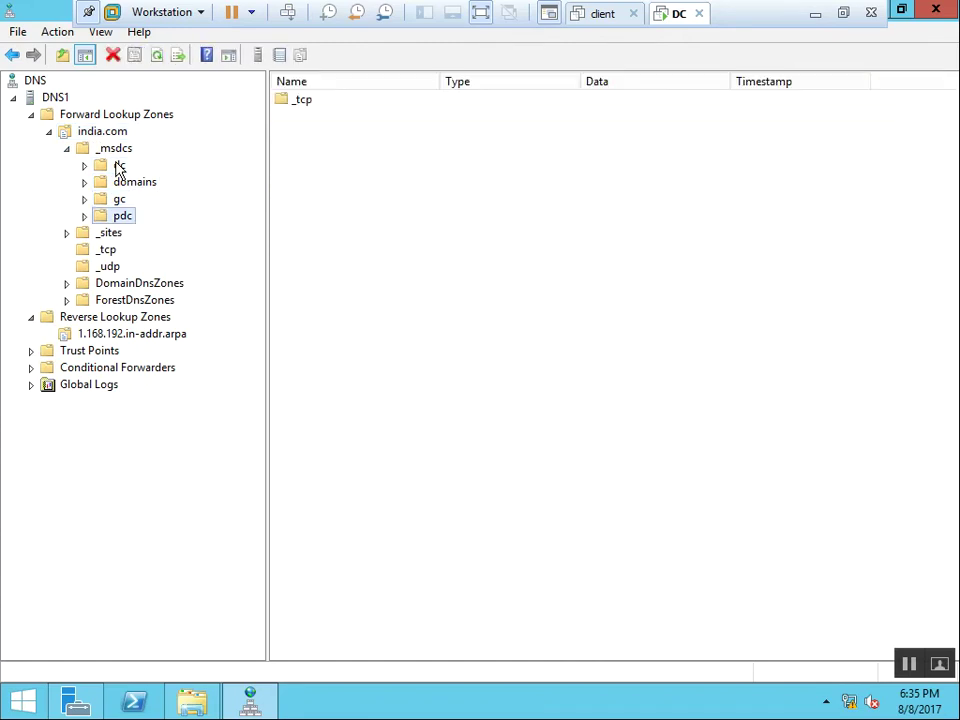
pyautogui.press('Right')
pyautogui.press('Up')
pyautogui.press('Right')
pyautogui.press('Up')
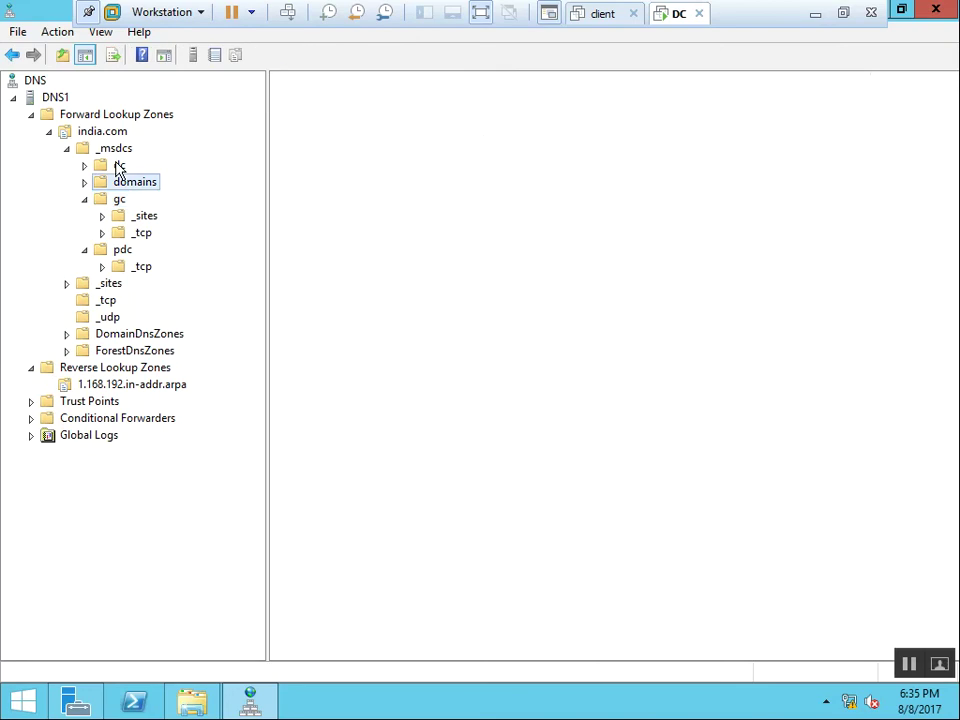
pyautogui.press('Right')
pyautogui.press('Up')
pyautogui.press('Right')
# Browse the dc, domains and gc site folders down to the global catalog _ldap record on port 3268.
pyautogui.press('Down')
pyautogui.press('Right')
pyautogui.press('Right')
pyautogui.press('Right')
pyautogui.press('Down')
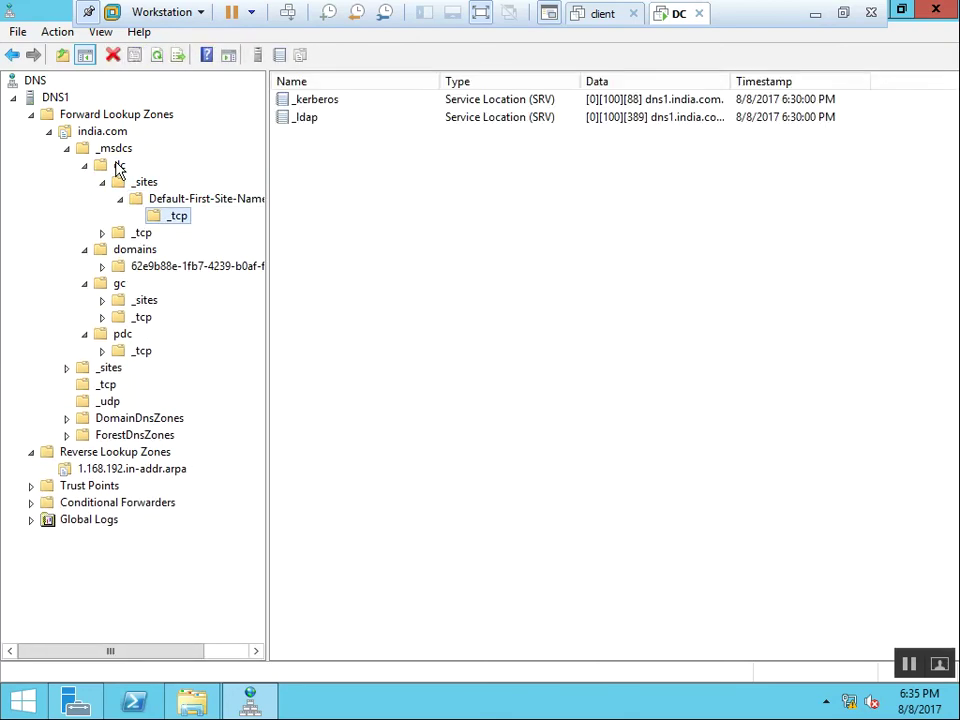
pyautogui.press('Down')
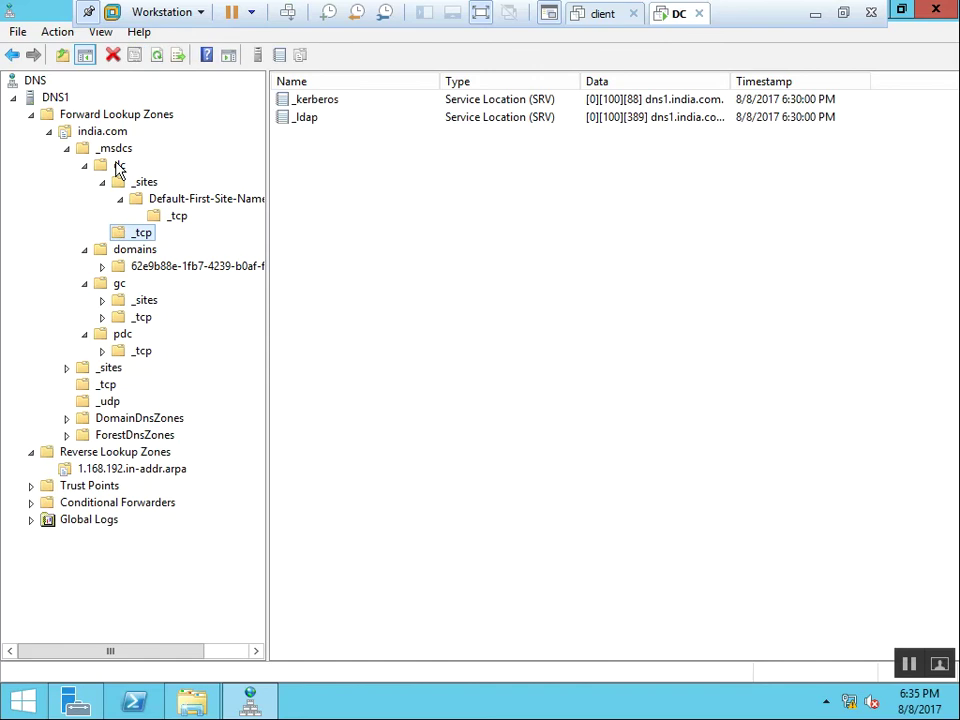
pyautogui.press('Right')
pyautogui.press('Down')
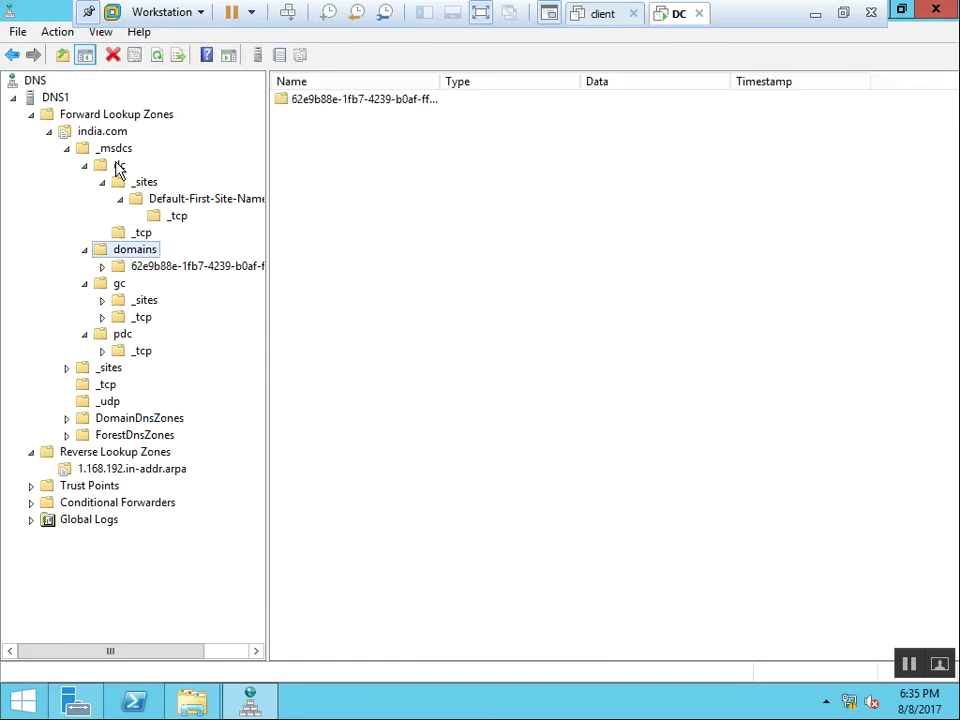
pyautogui.press('Down')
pyautogui.press('Right')
pyautogui.press('Down')
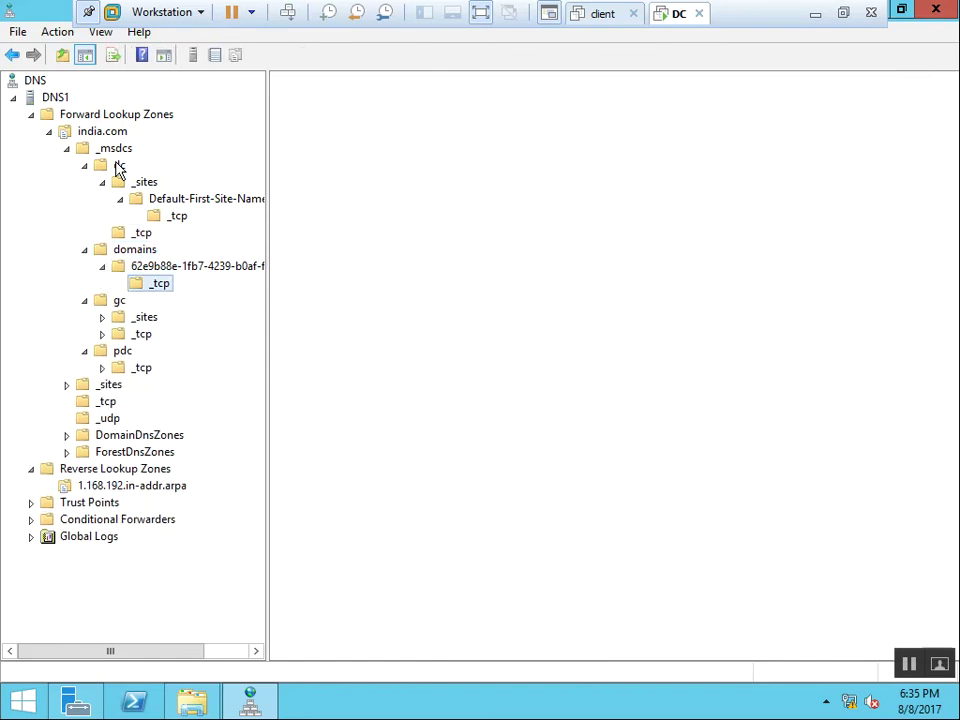
pyautogui.press('Down')
pyautogui.press('Down')
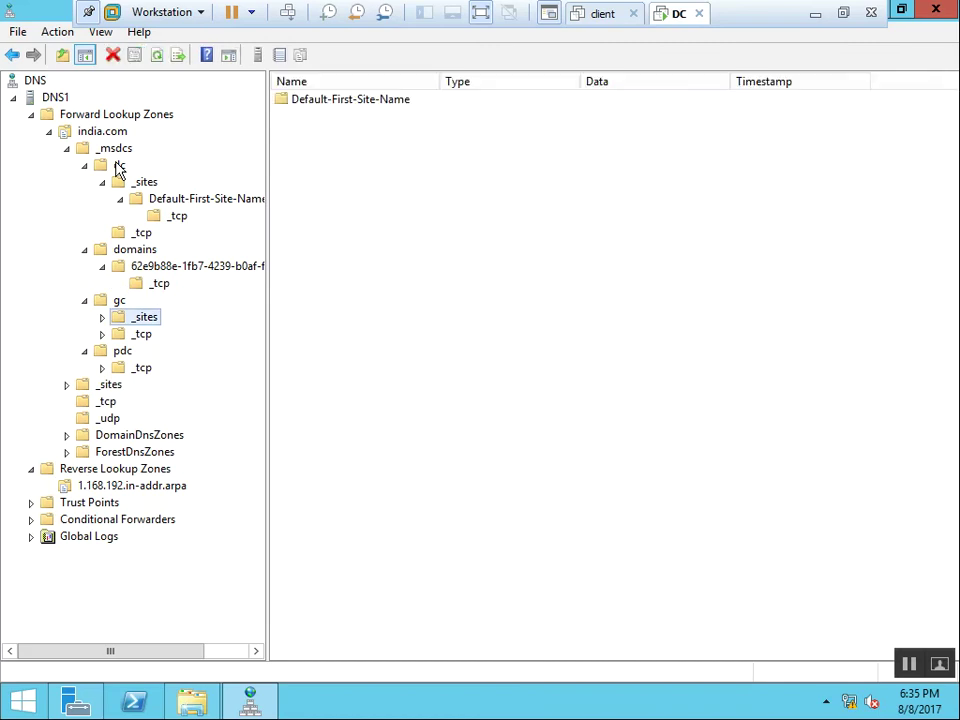
pyautogui.press('Right')
pyautogui.press('Down')
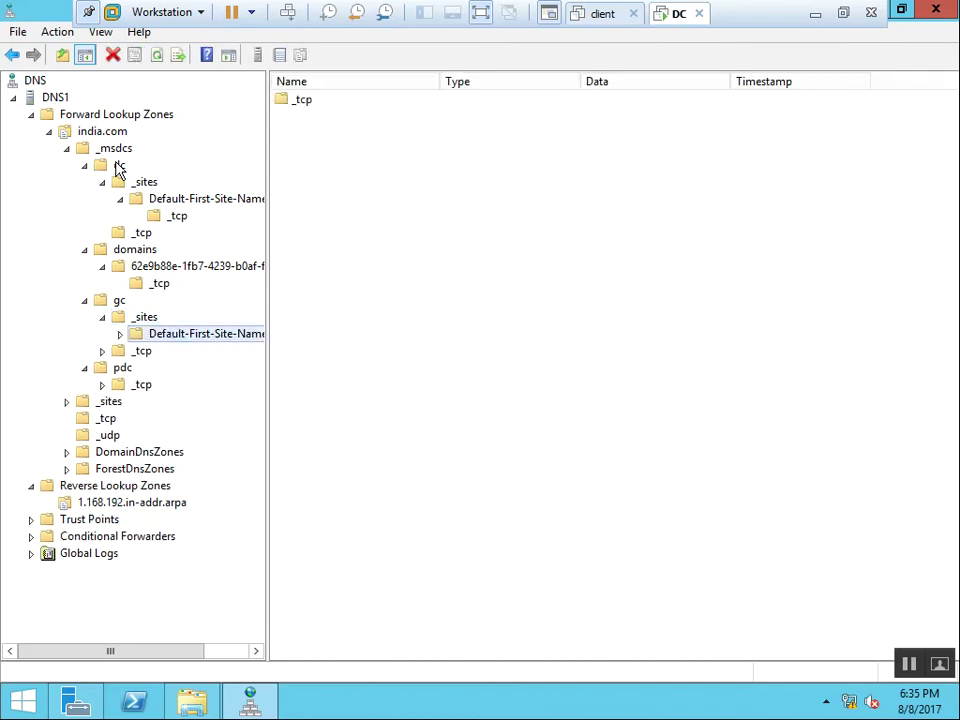
pyautogui.press('Right')
pyautogui.press('Down')
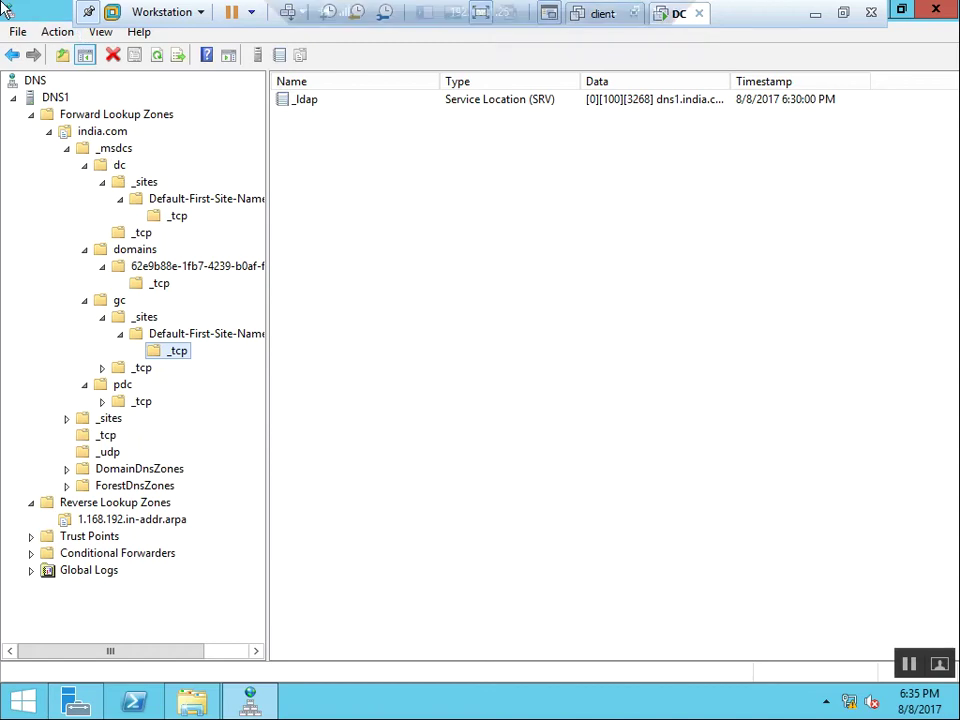
# Convert the india.com zone to an Active Directory-integrated zone.
pyautogui.click(32, 116)
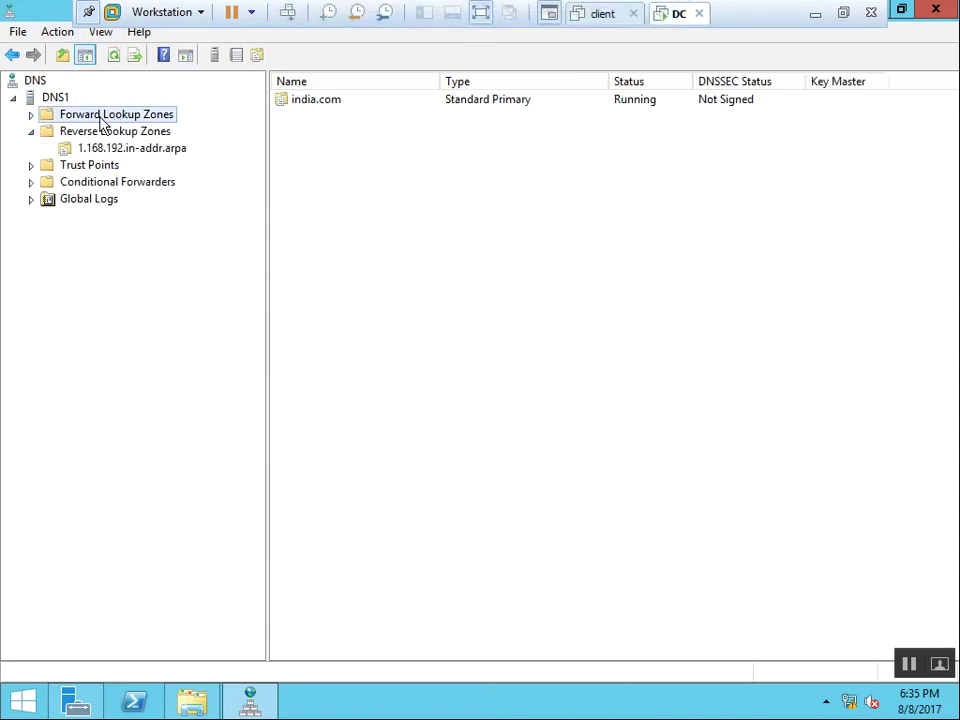
pyautogui.click(31, 115)
pyautogui.click(97, 133)
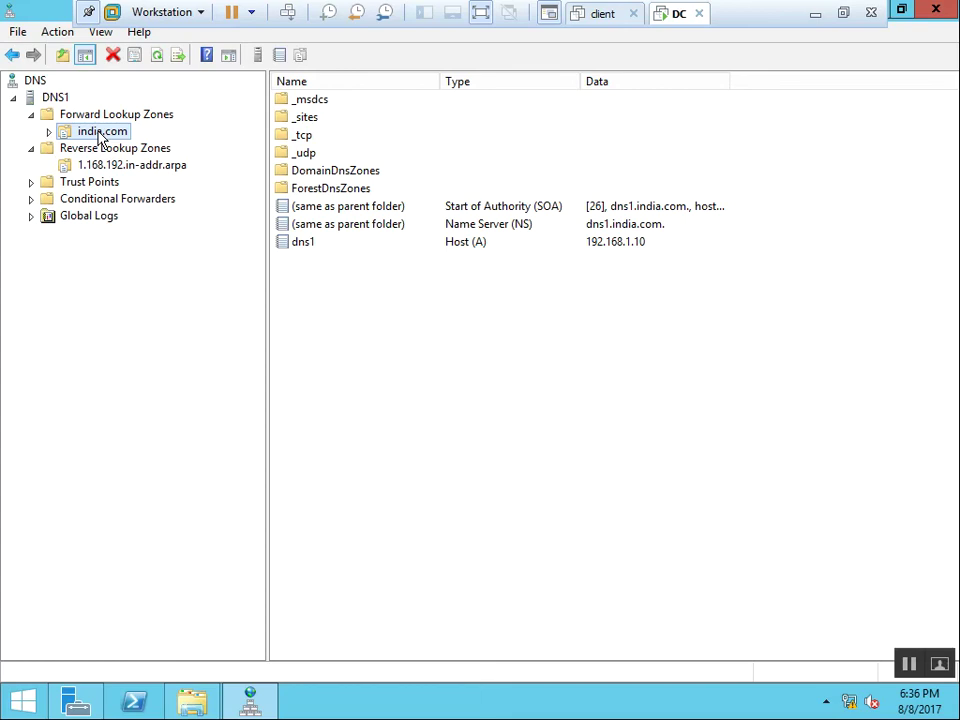
pyautogui.rightClick(116, 134)
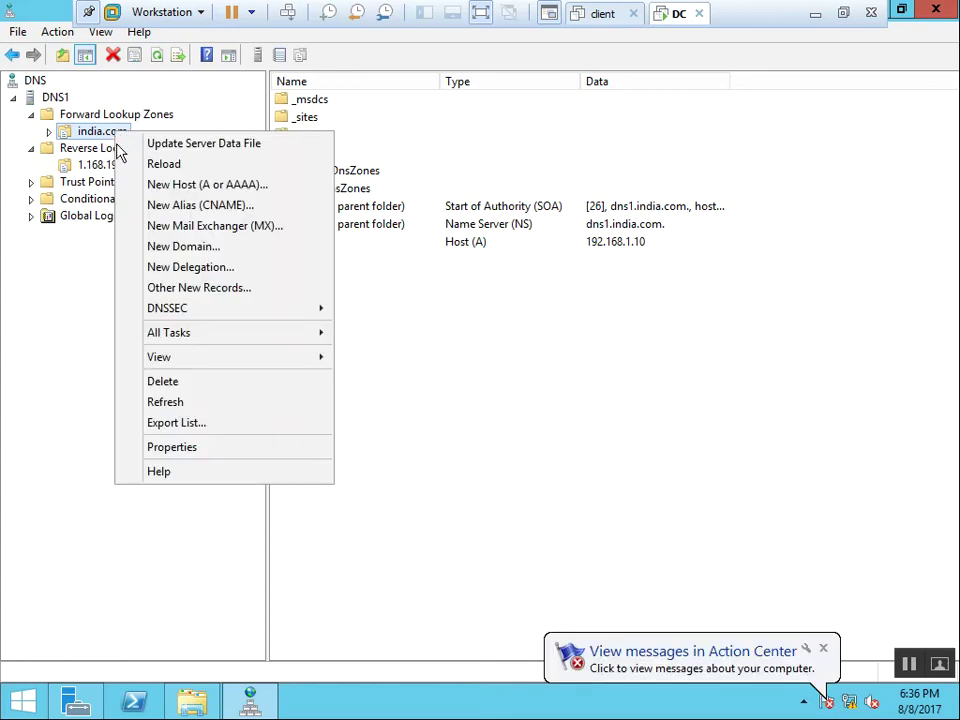
pyautogui.click(238, 456)
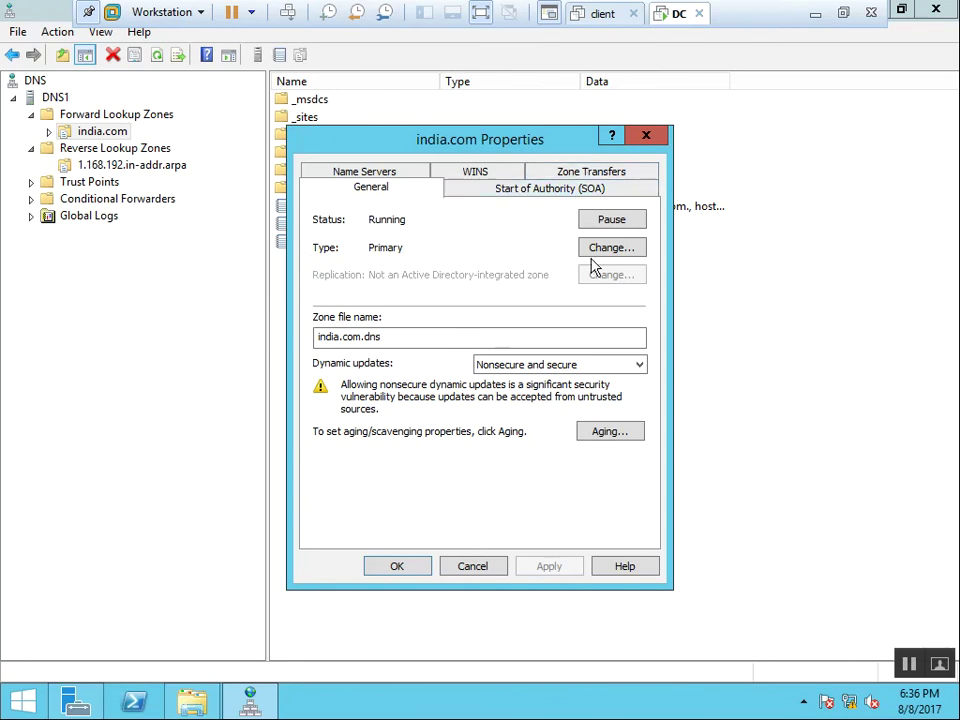
pyautogui.click(613, 250)
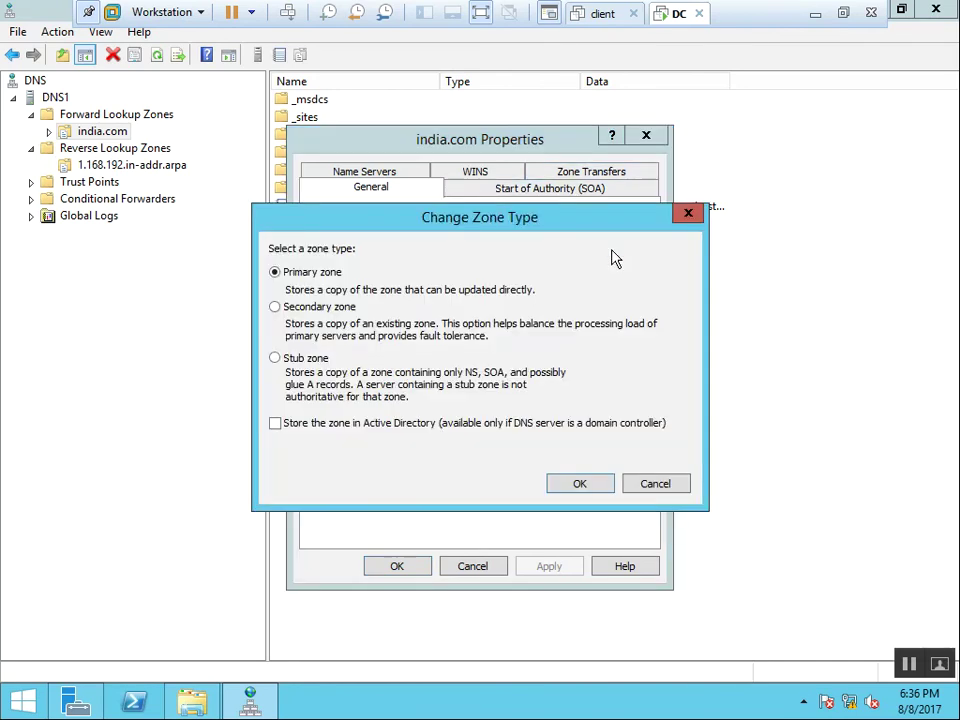
pyautogui.click(307, 427)
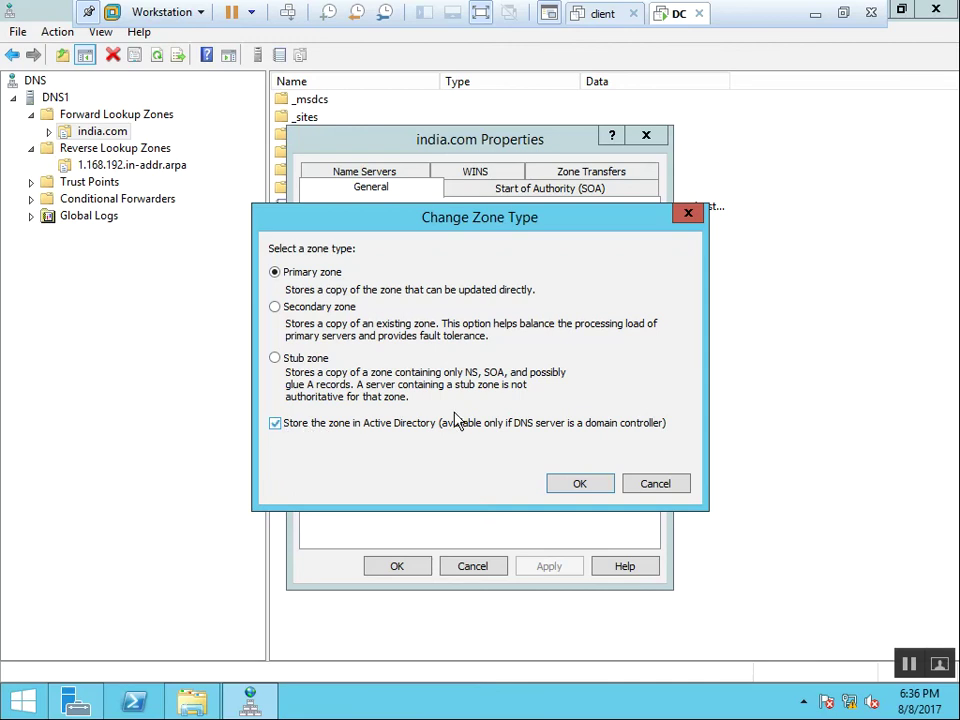
pyautogui.click(578, 484)
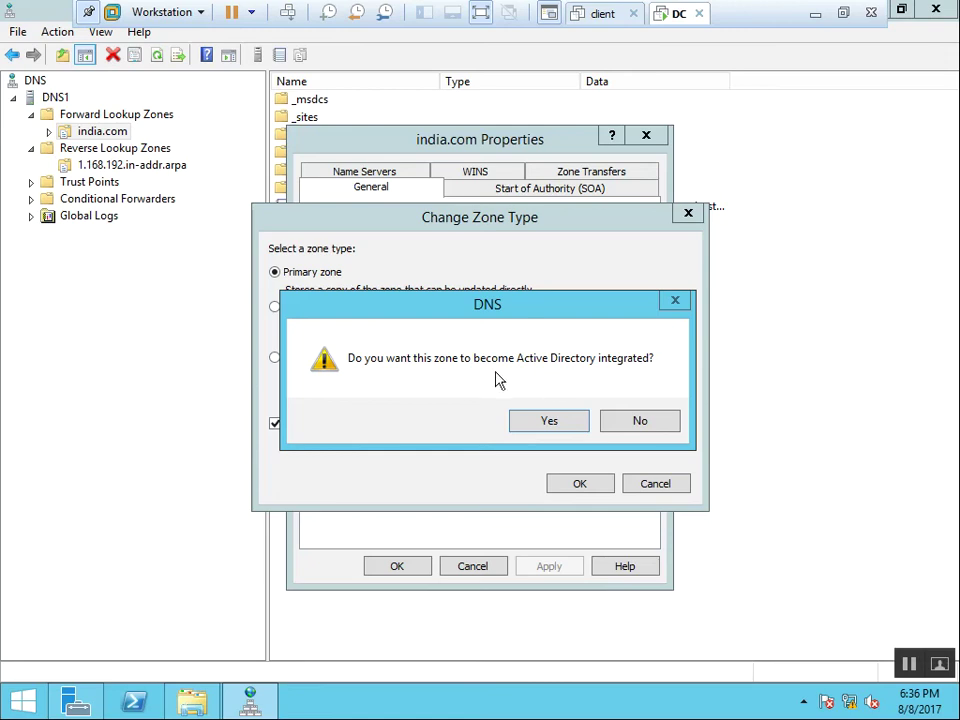
pyautogui.click(560, 427)
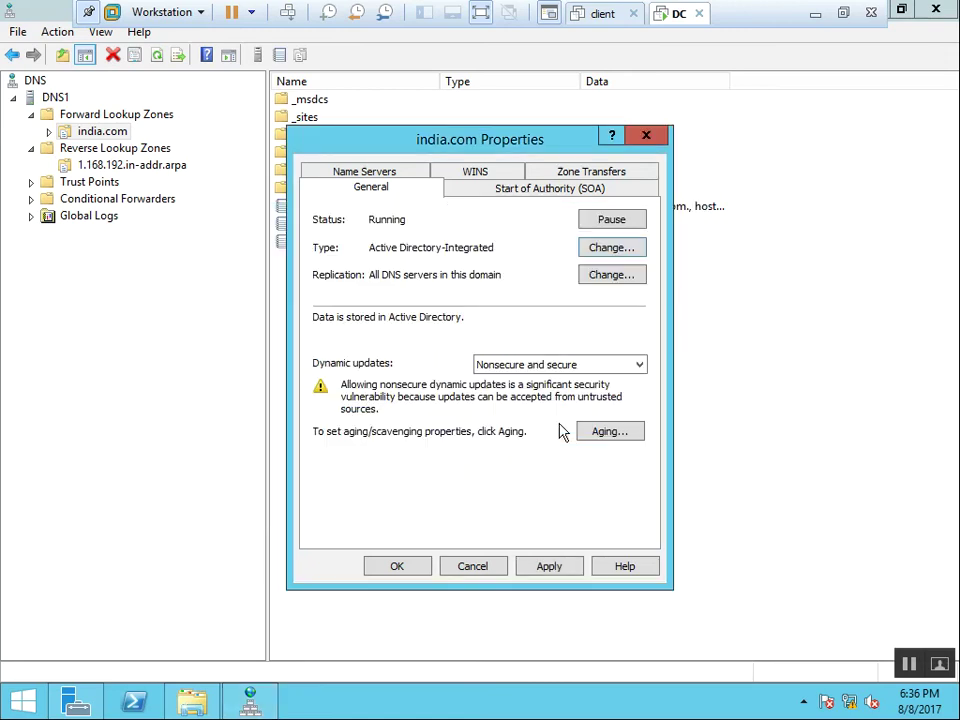
# Set india.com dynamic updates to Secure only and apply the change.
pyautogui.click(566, 368)
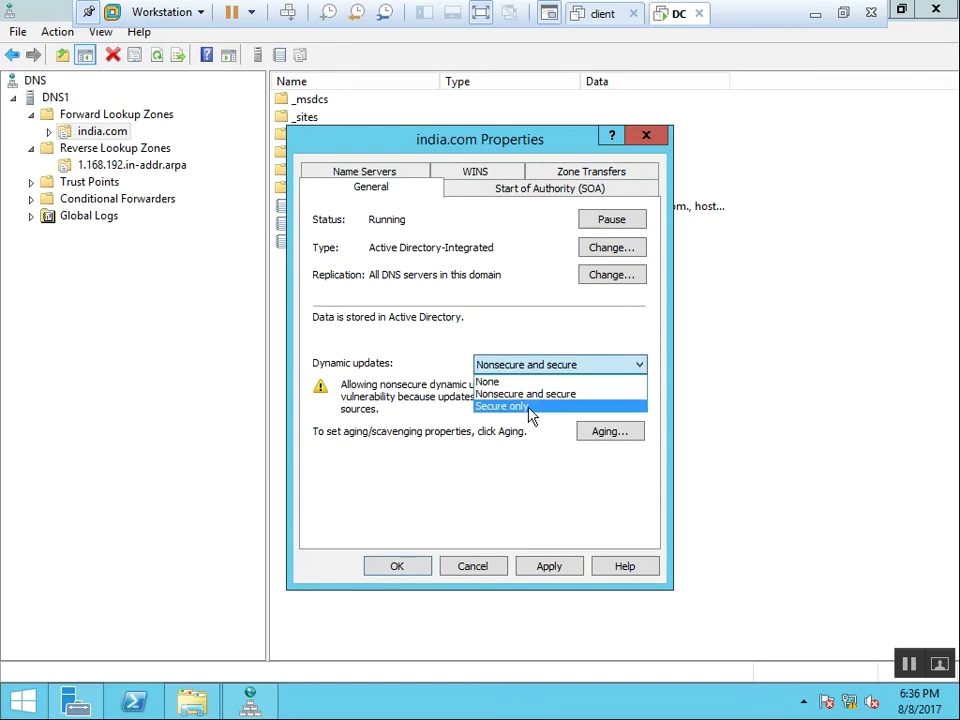
pyautogui.click(530, 406)
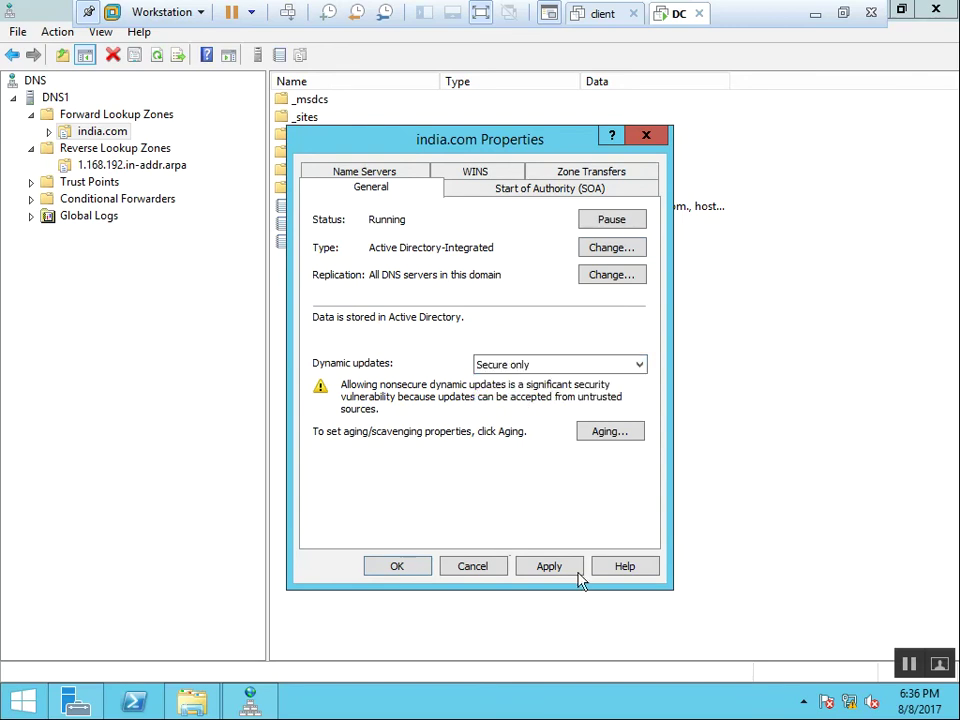
pyautogui.click(548, 569)
pyautogui.click(396, 568)
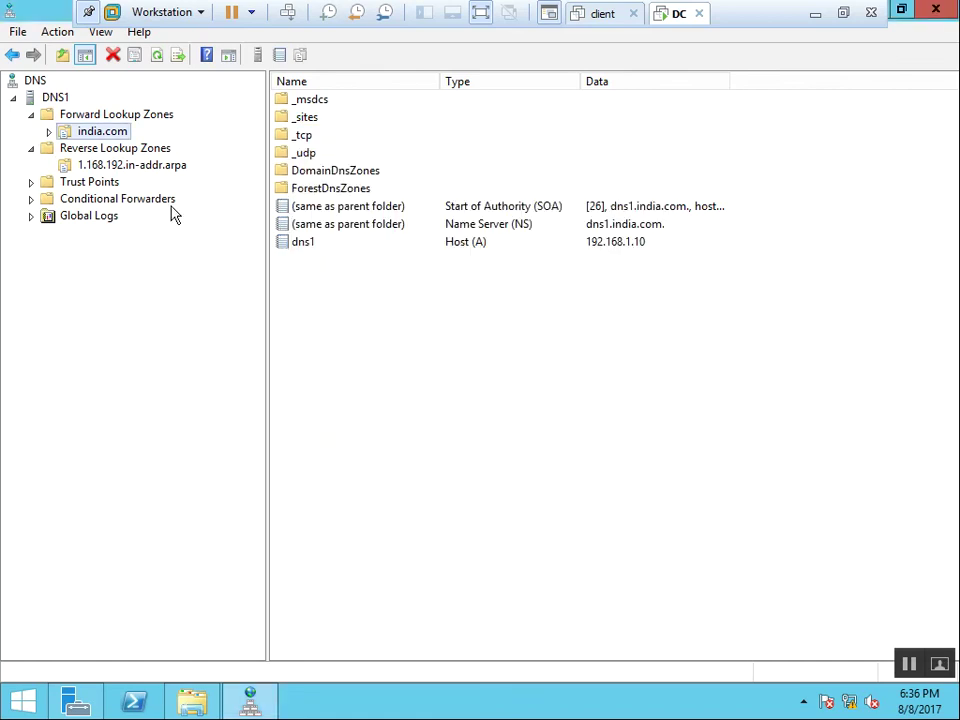
# Make the 1.168.192.in-addr.arpa reverse zone Active Directory-integrated.
pyautogui.click(132, 166)
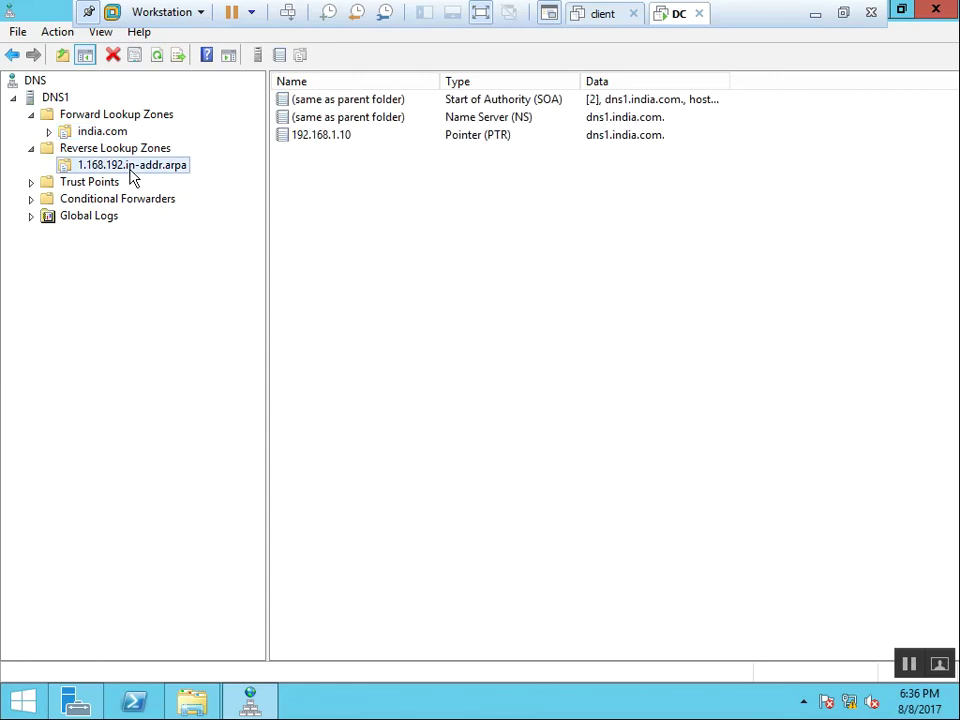
pyautogui.rightClick(133, 176)
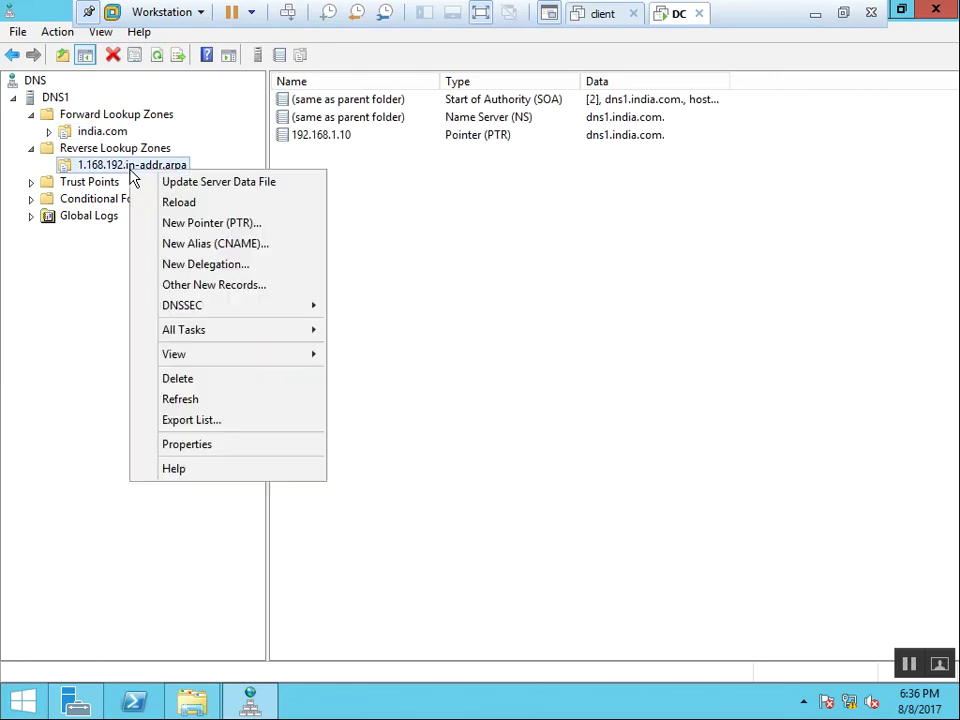
pyautogui.click(253, 452)
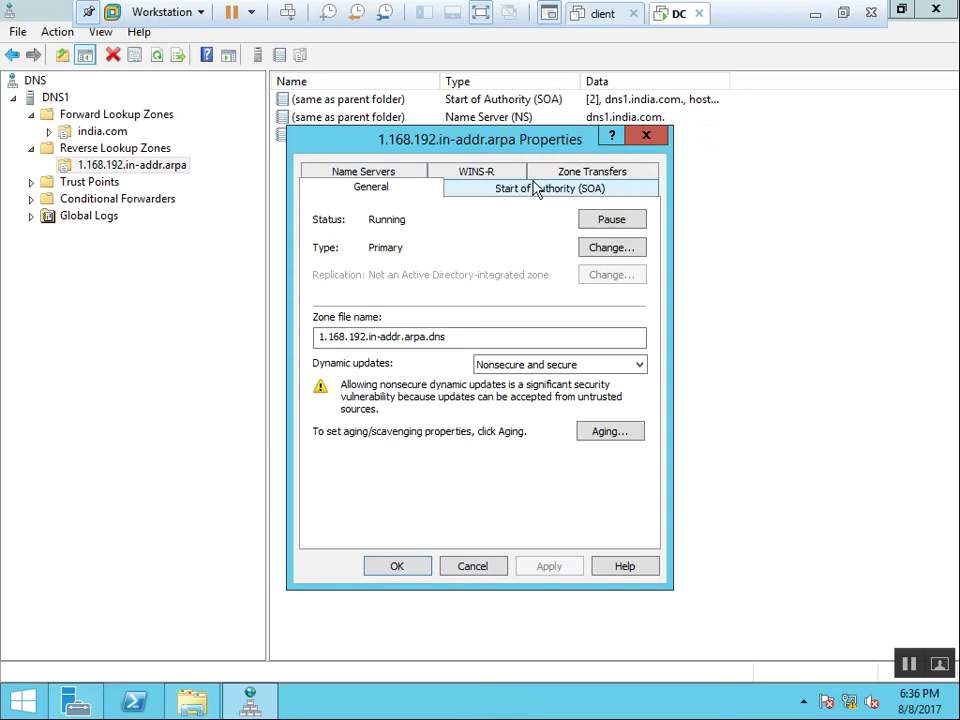
pyautogui.click(612, 250)
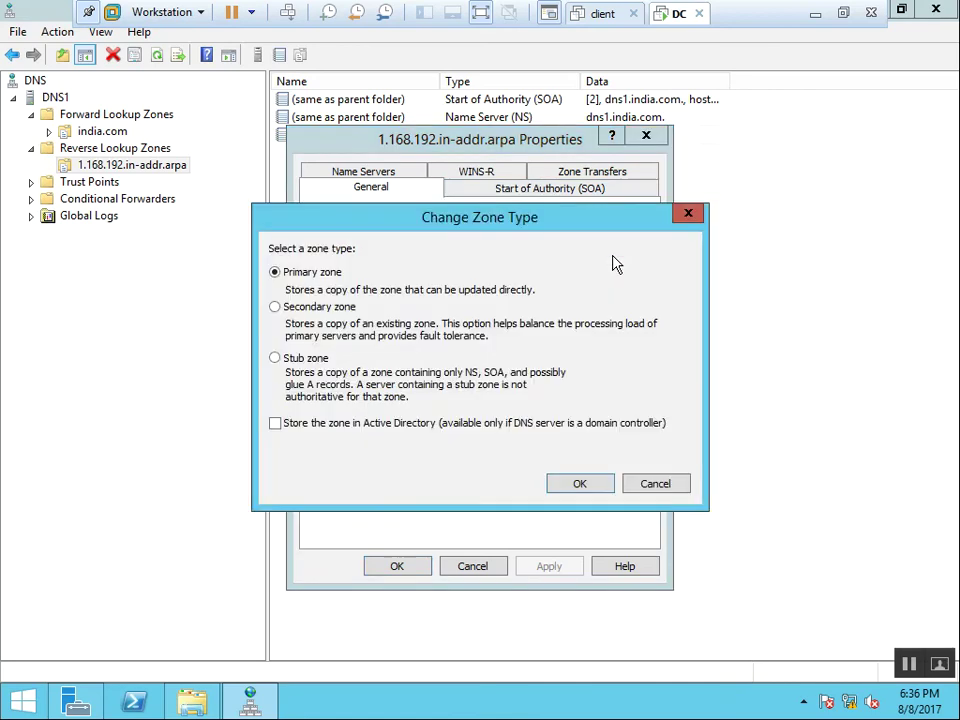
pyautogui.click(330, 428)
pyautogui.click(594, 486)
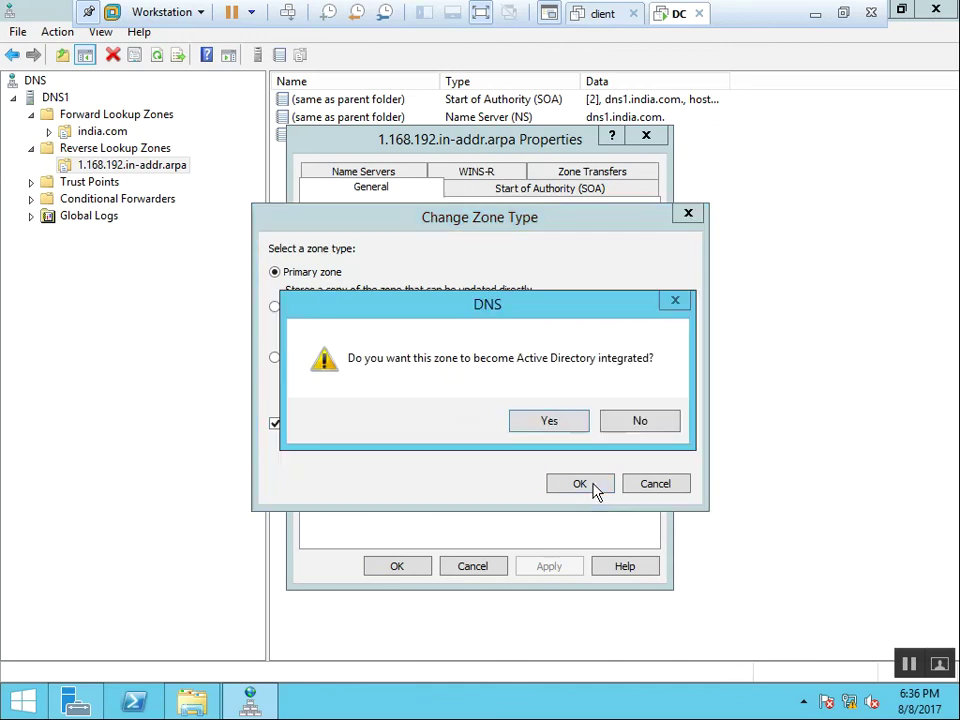
pyautogui.click(574, 433)
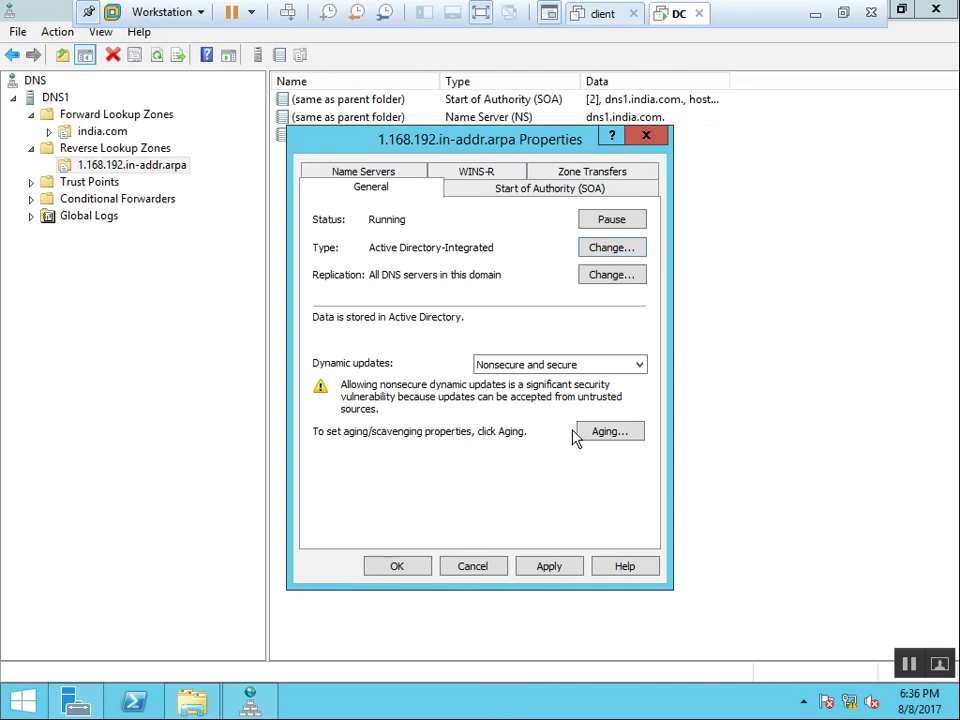
# Set the reverse zone's dynamic updates to Secure only and apply.
pyautogui.click(632, 368)
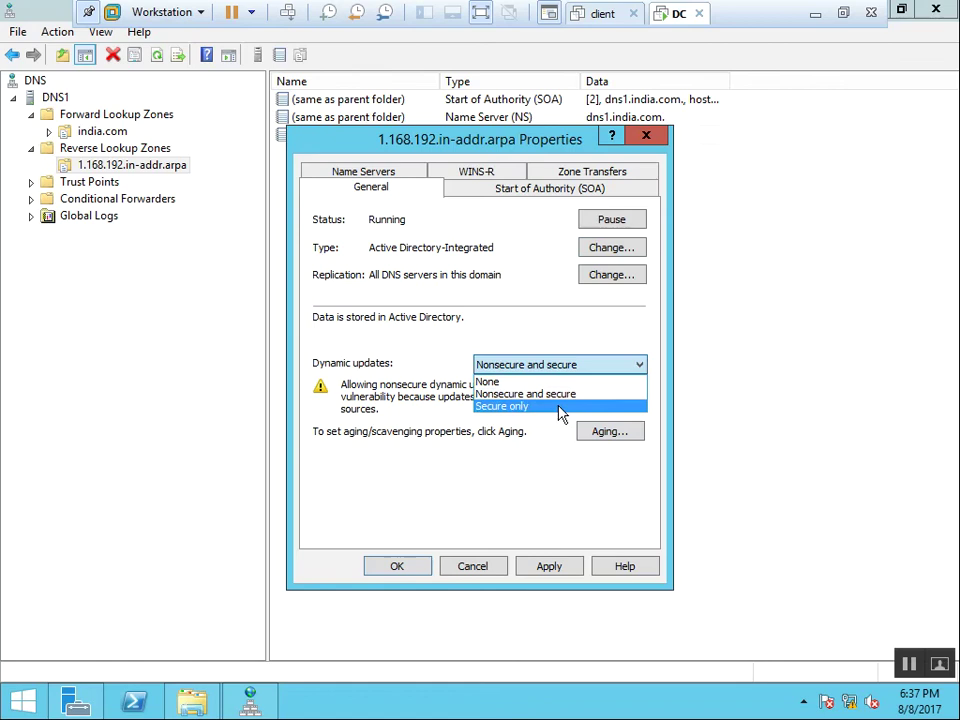
pyautogui.click(560, 407)
pyautogui.click(549, 566)
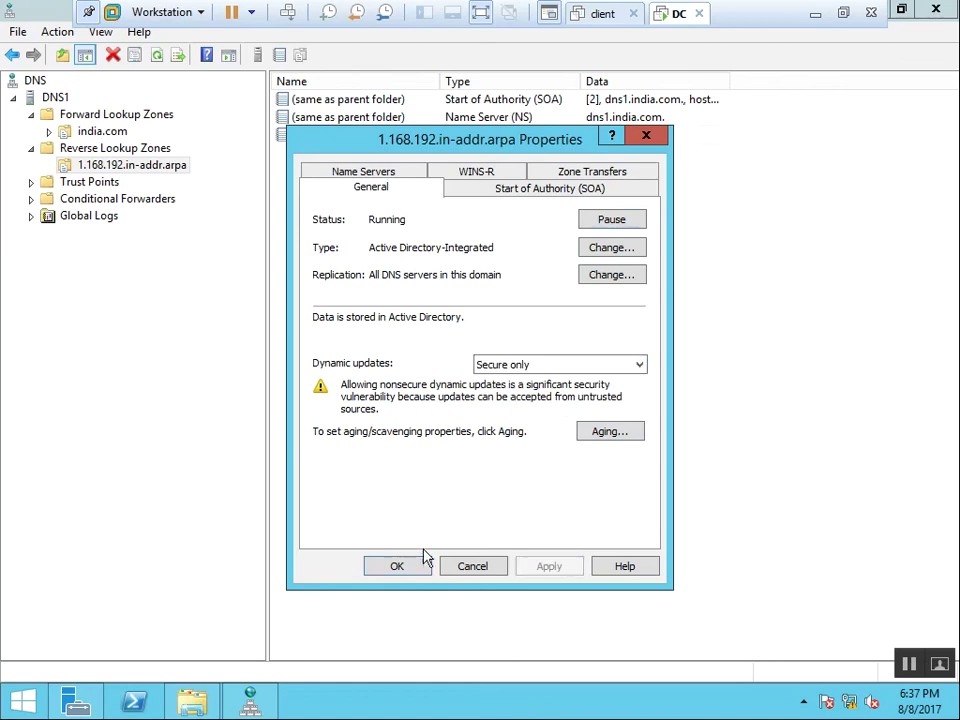
pyautogui.click(378, 570)
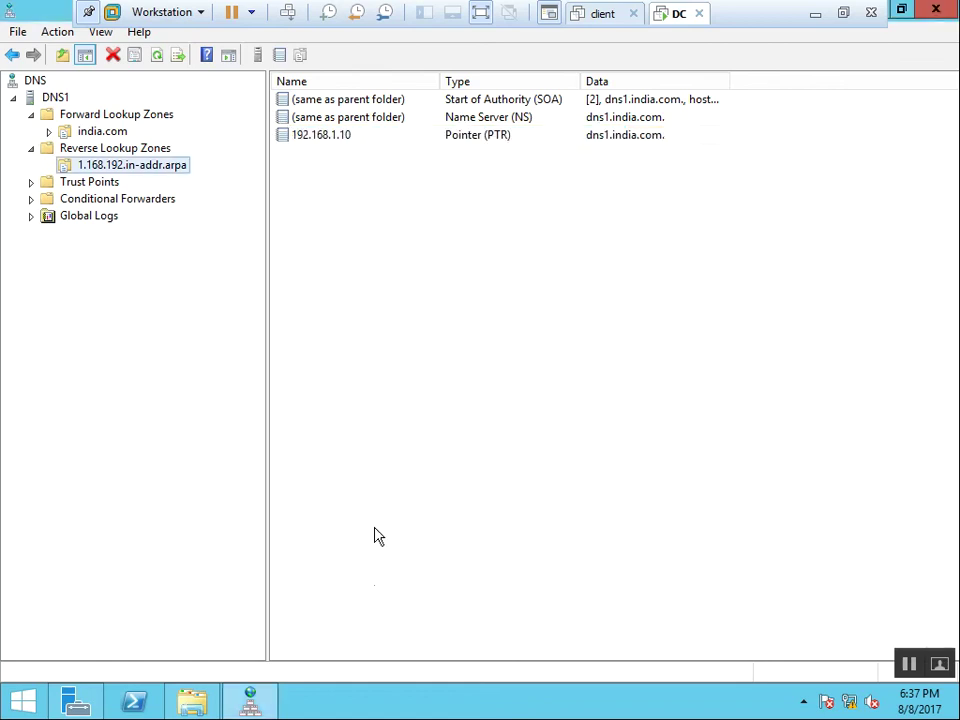
# Refresh the reverse zone and run nslookup, which times out against unknown server ::1.
pyautogui.rightClick(407, 378)
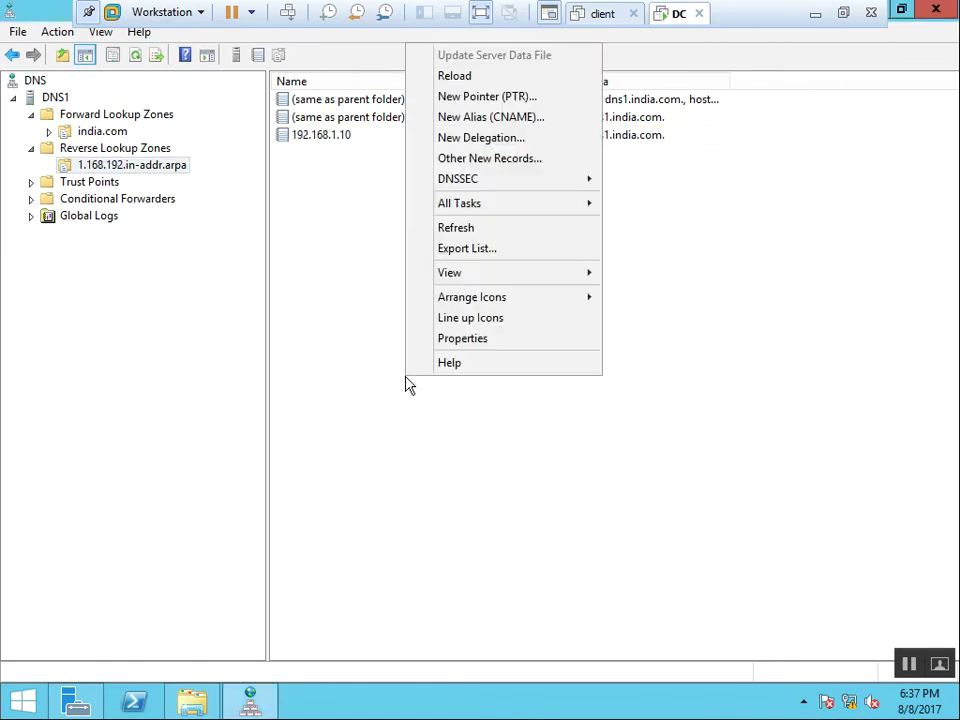
pyautogui.click(489, 231)
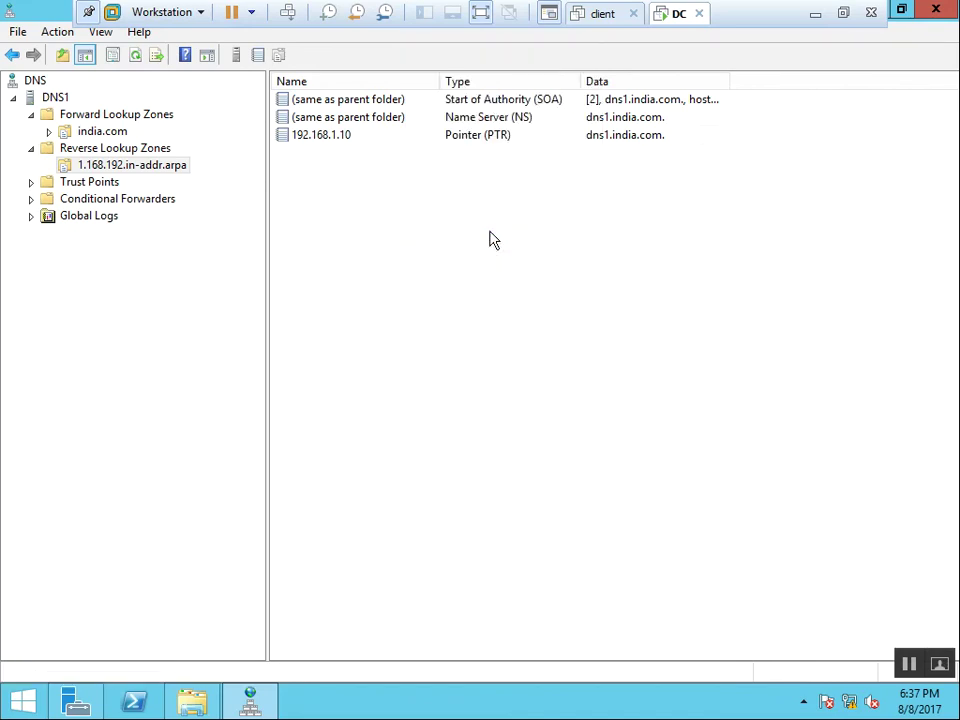
pyautogui.press('super+r')
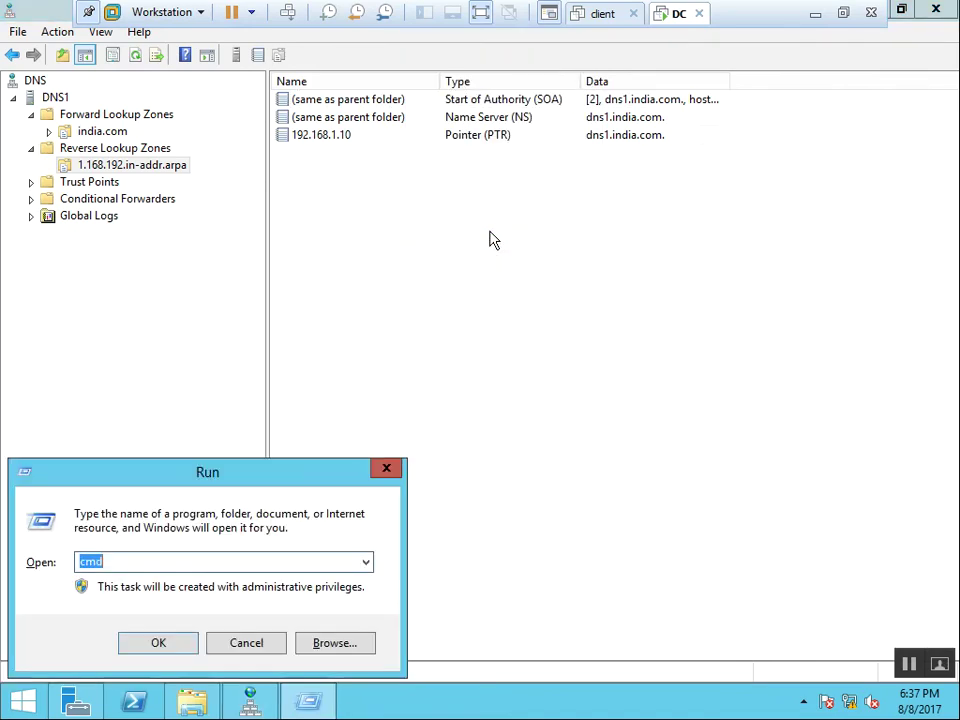
pyautogui.press('Return')
pyautogui.write('nslookup')
pyautogui.press('Return')
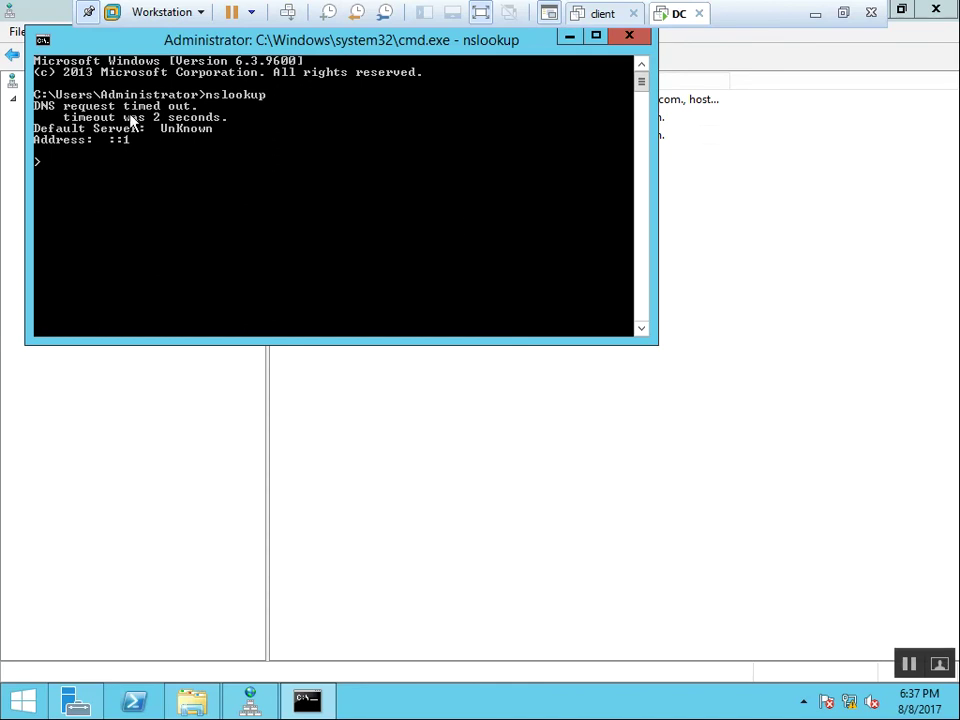
pyautogui.press('super+r')
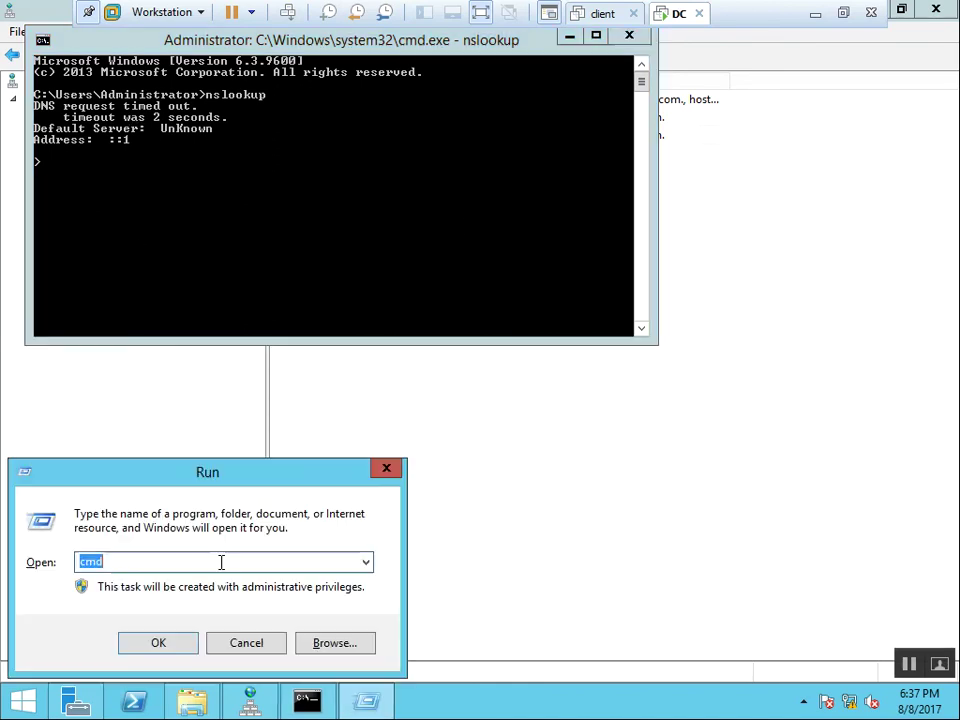
pyautogui.press('BackSpace')
# Change Ethernet0's preferred DNS server from 127.0.0.1 to 192.168.1.10 using ncpa.cpl.
pyautogui.write('ncpa.cpl')
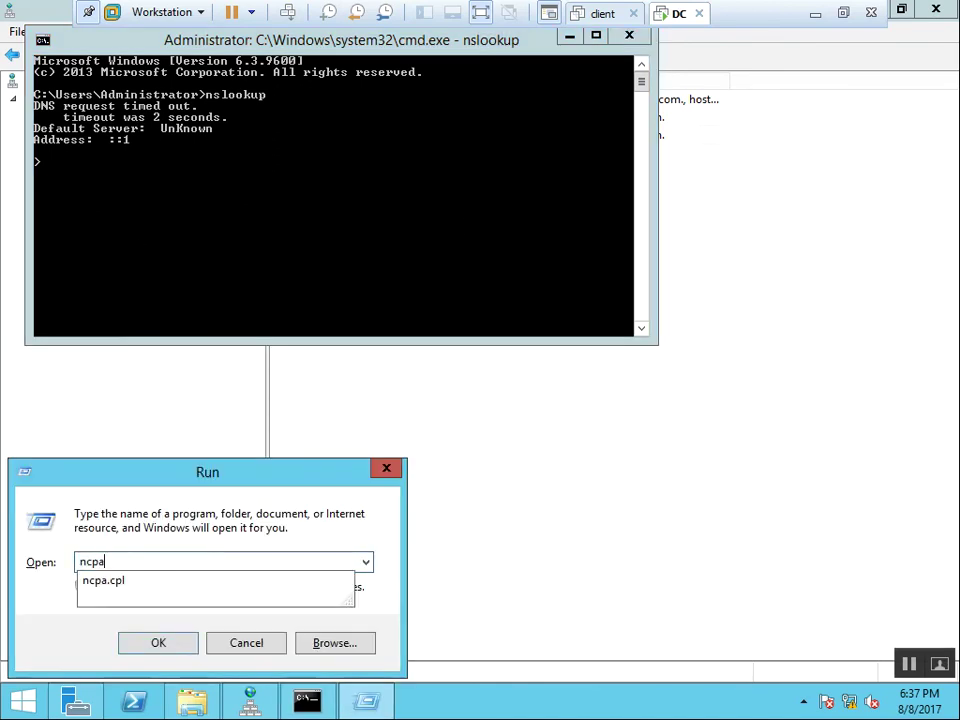
pyautogui.press('Return')
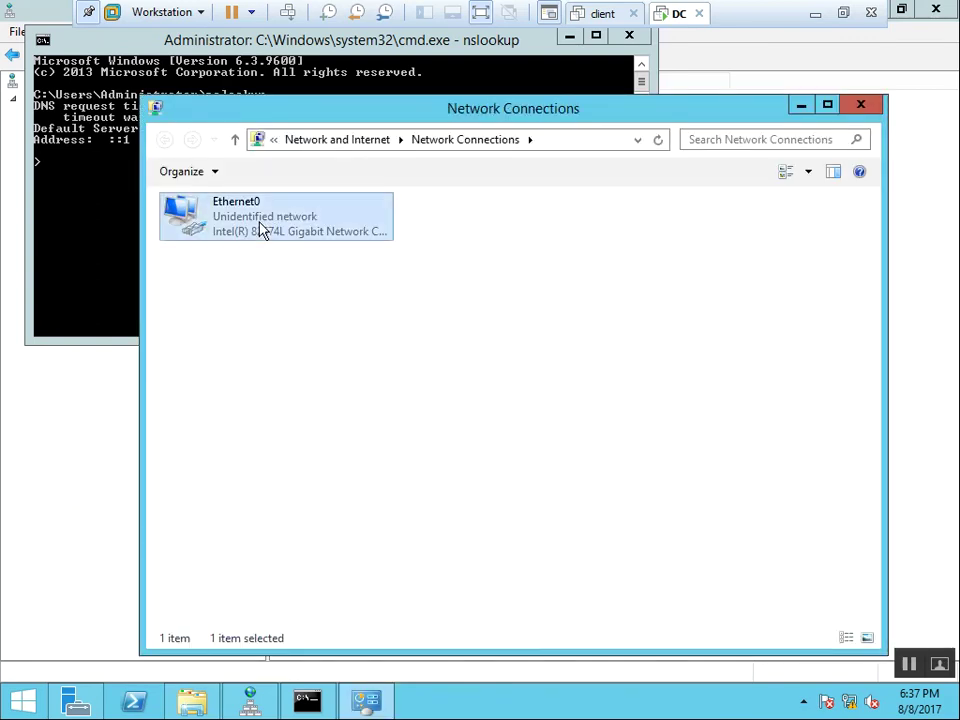
pyautogui.doubleClick(262, 229)
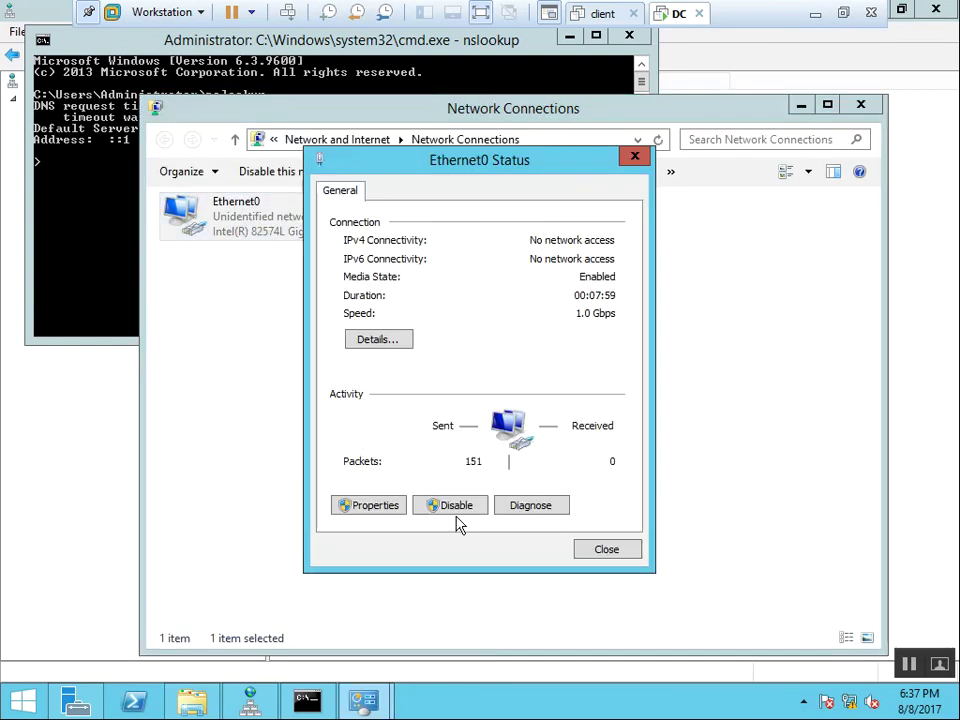
pyautogui.click(370, 507)
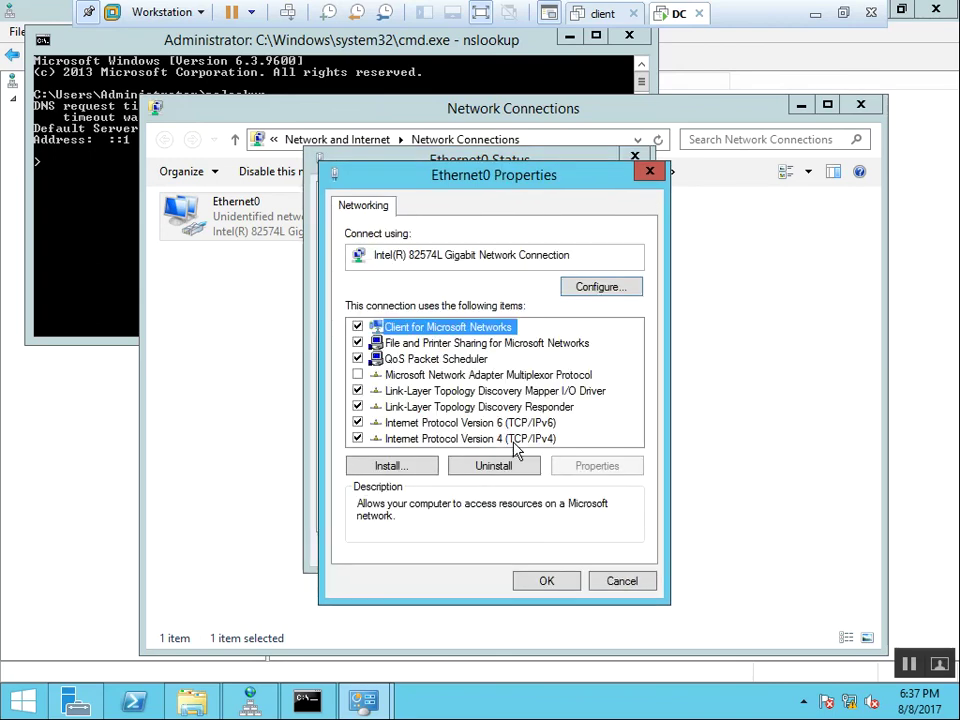
pyautogui.doubleClick(514, 442)
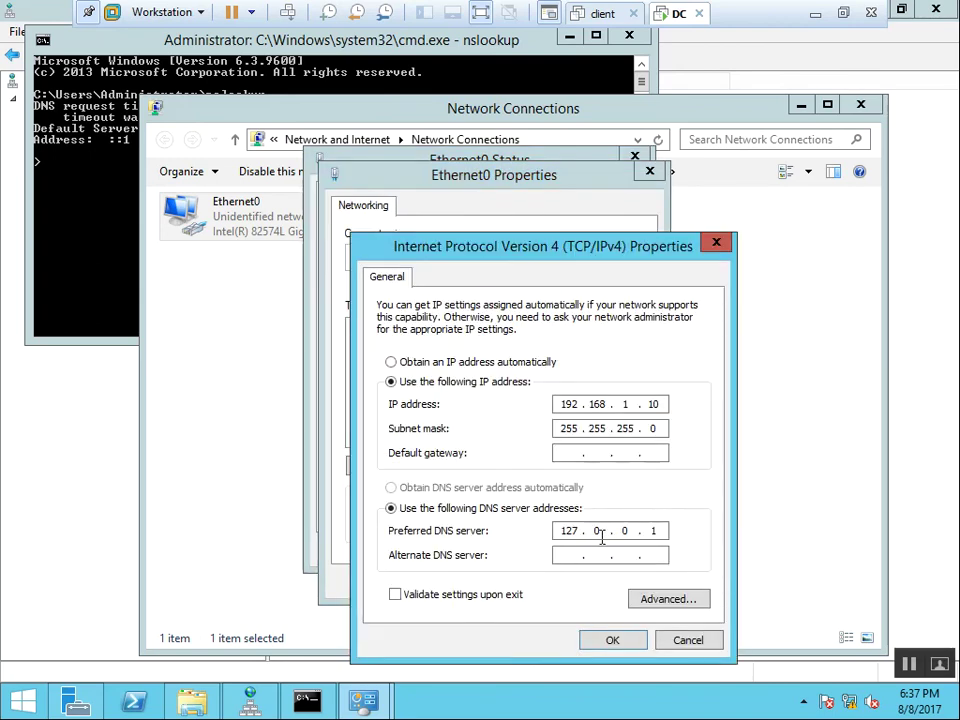
pyautogui.click(658, 531)
pyautogui.press('BackSpace')
pyautogui.press('BackSpace')
pyautogui.press('BackSpace')
pyautogui.press('BackSpace')
pyautogui.press('BackSpace')
pyautogui.press('BackSpace')
pyautogui.press('BackSpace')
pyautogui.press('BackSpace')
pyautogui.press('BackSpace')
pyautogui.write('192 . 168 . 1 . 10')
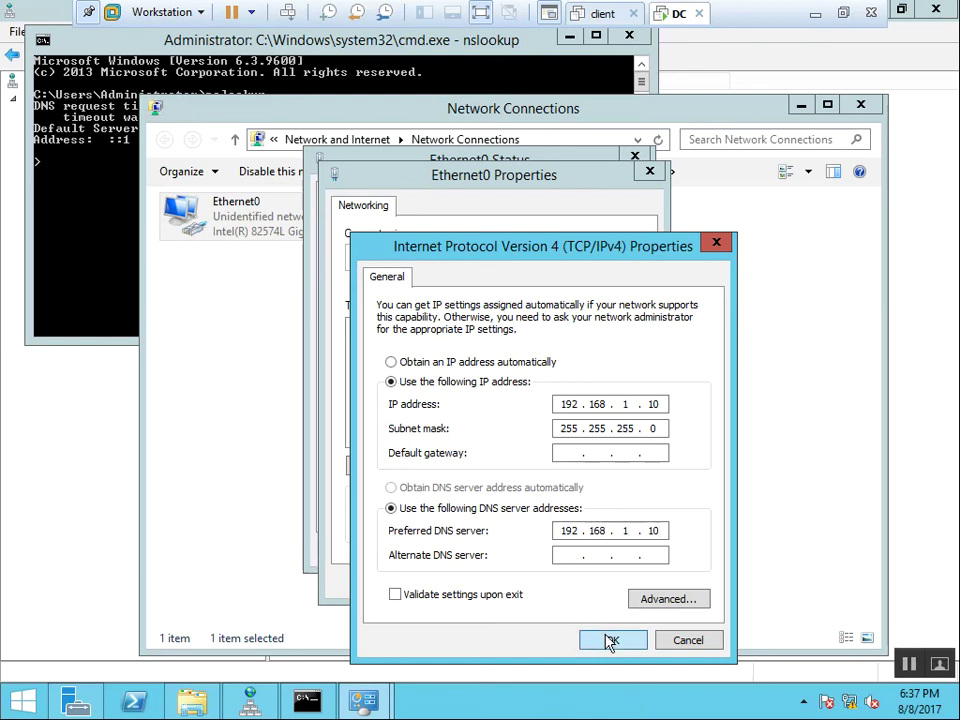
pyautogui.click(610, 641)
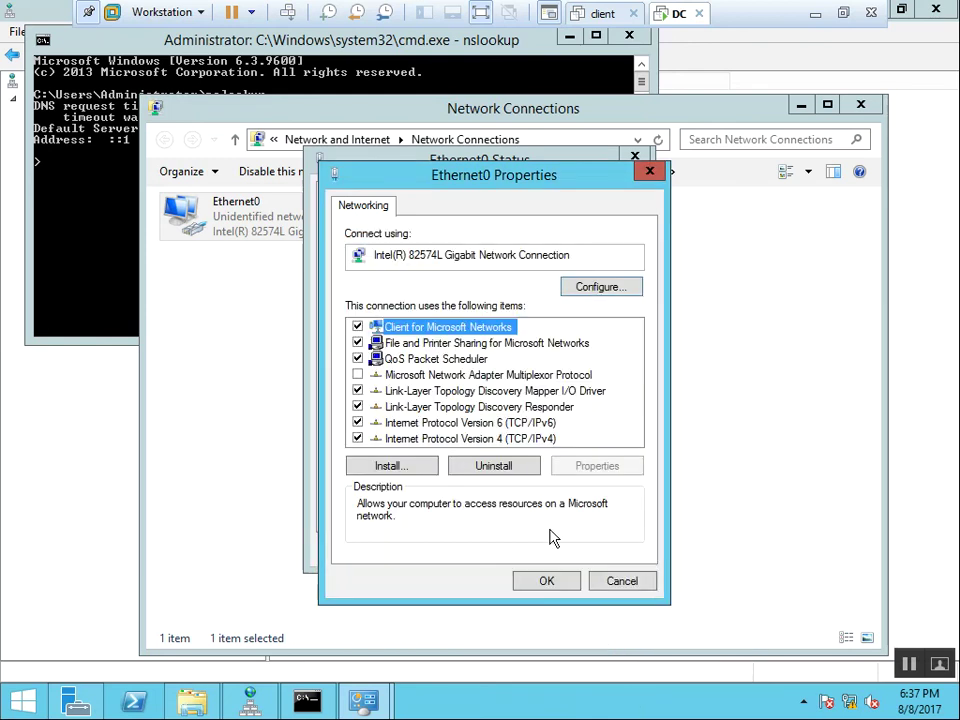
# Disable IPv6 on Ethernet0, save, and close the network windows.
pyautogui.click(357, 422)
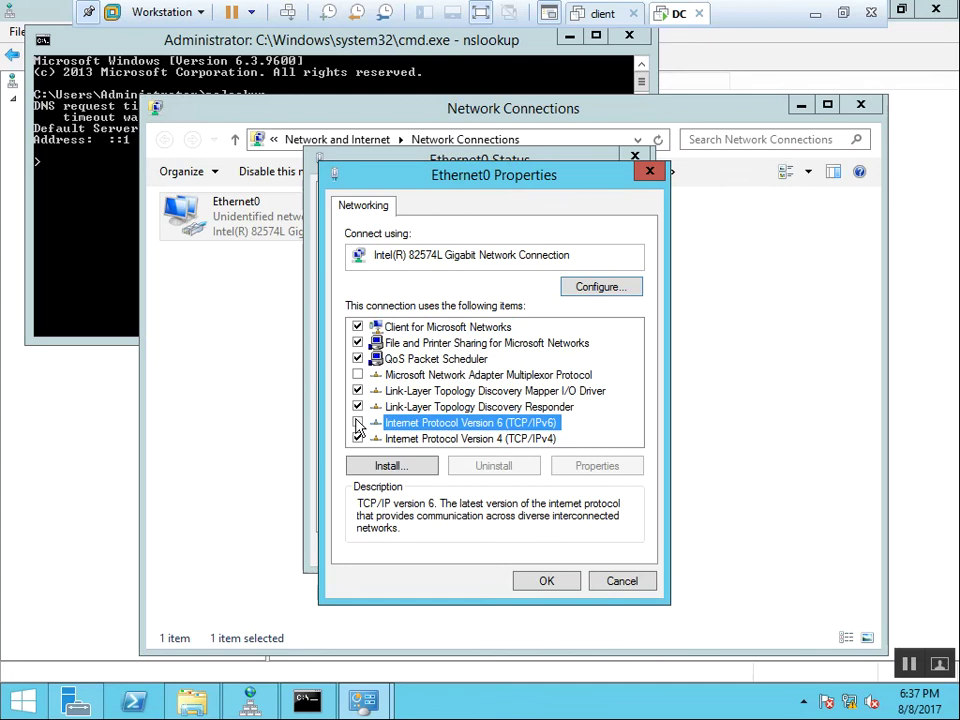
pyautogui.click(563, 586)
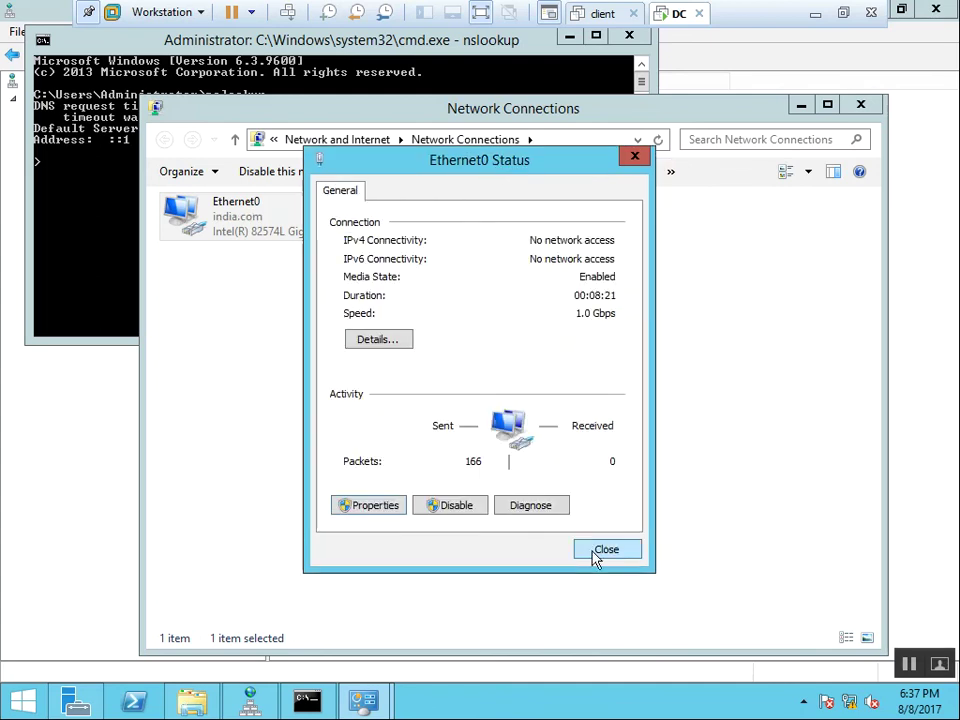
pyautogui.click(594, 557)
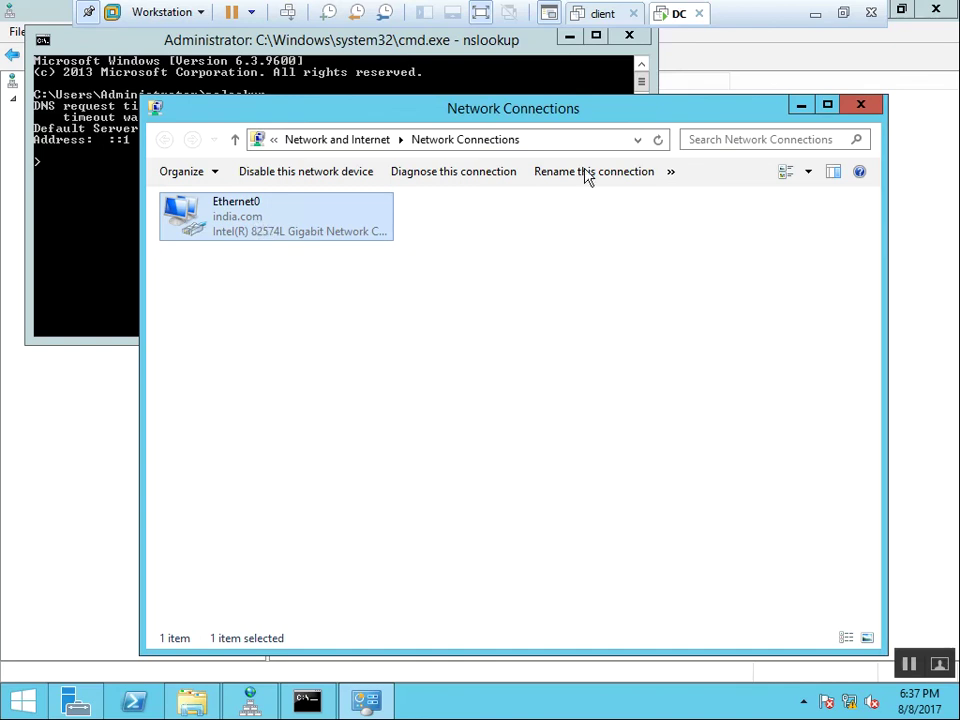
pyautogui.click(866, 106)
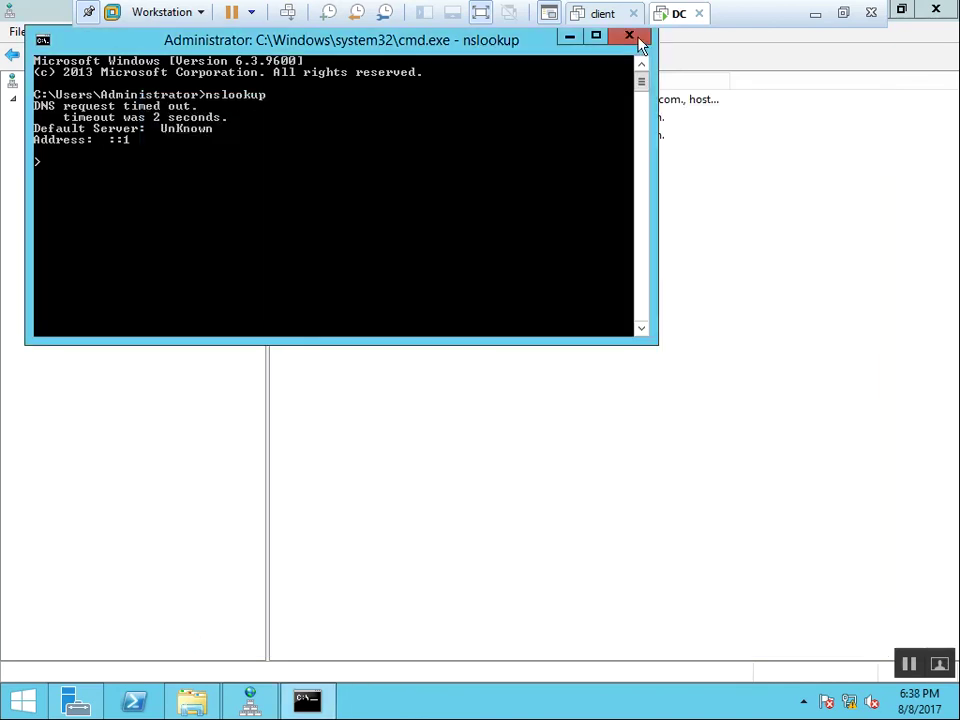
# Rerun nslookup in a fresh command prompt, showing dns1.india.com at 192.168.1.10, then query 192.168.1.10.
pyautogui.click(636, 40)
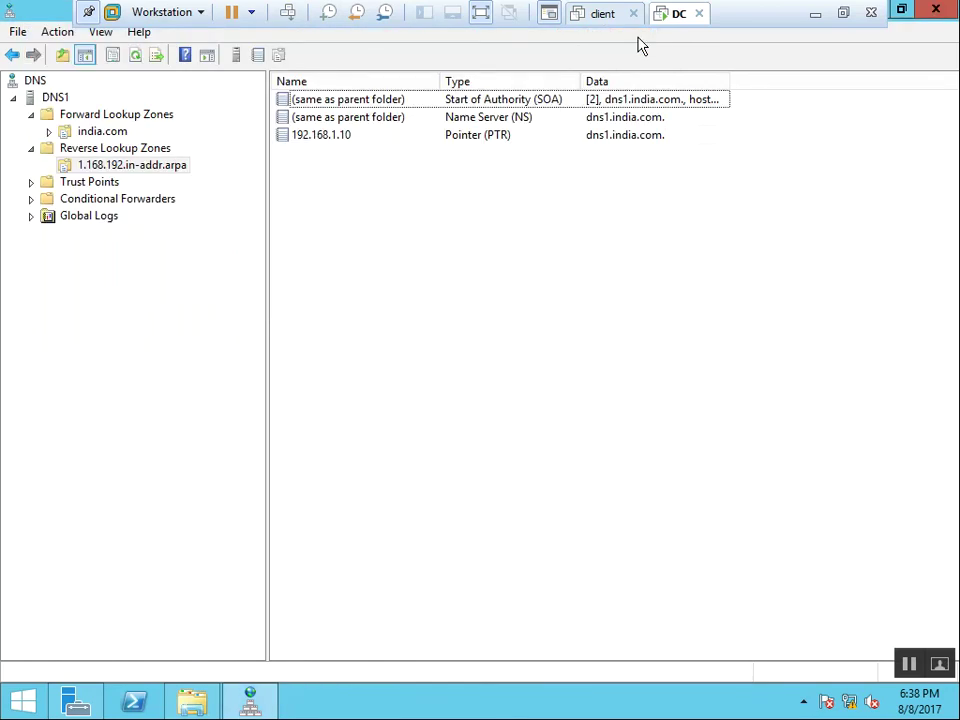
pyautogui.press('super+r')
pyautogui.press('Down')
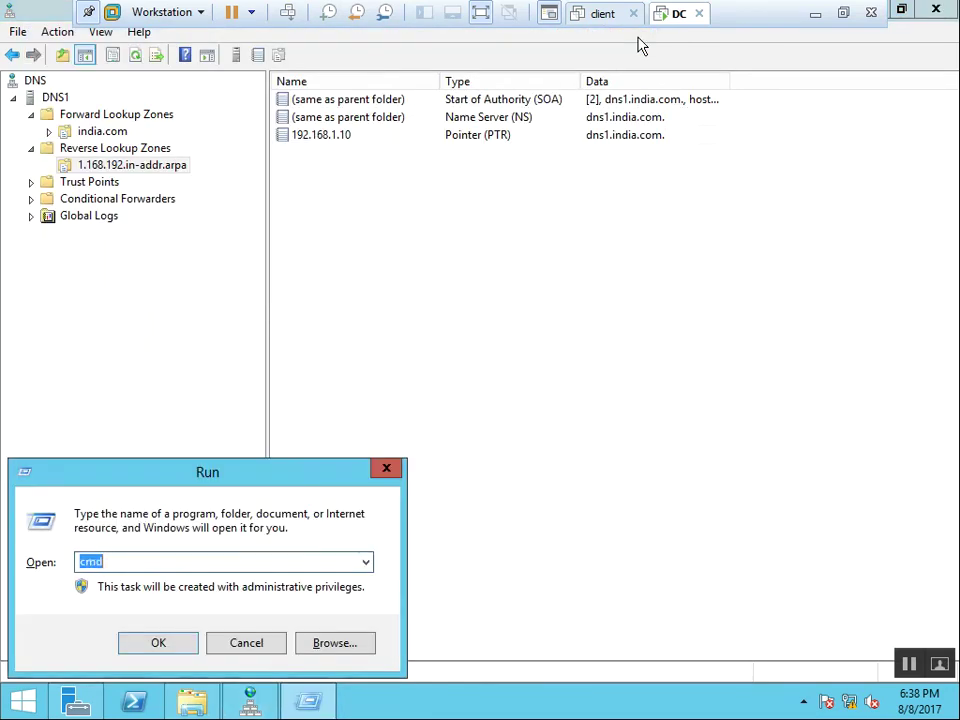
pyautogui.press('Return')
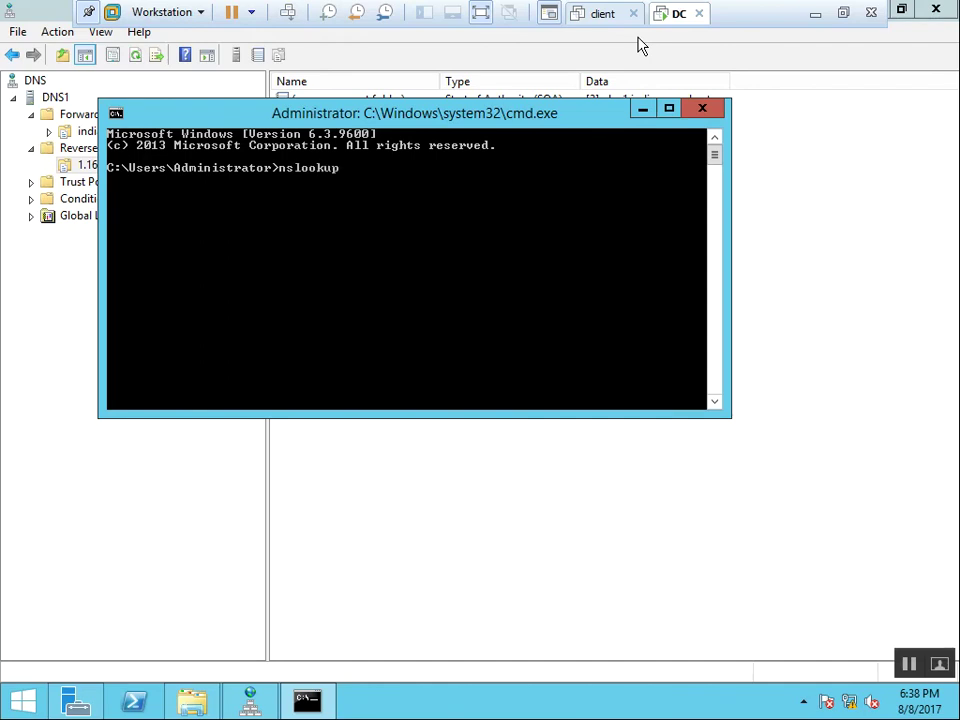
pyautogui.write('nslookup')
pyautogui.press('Return')
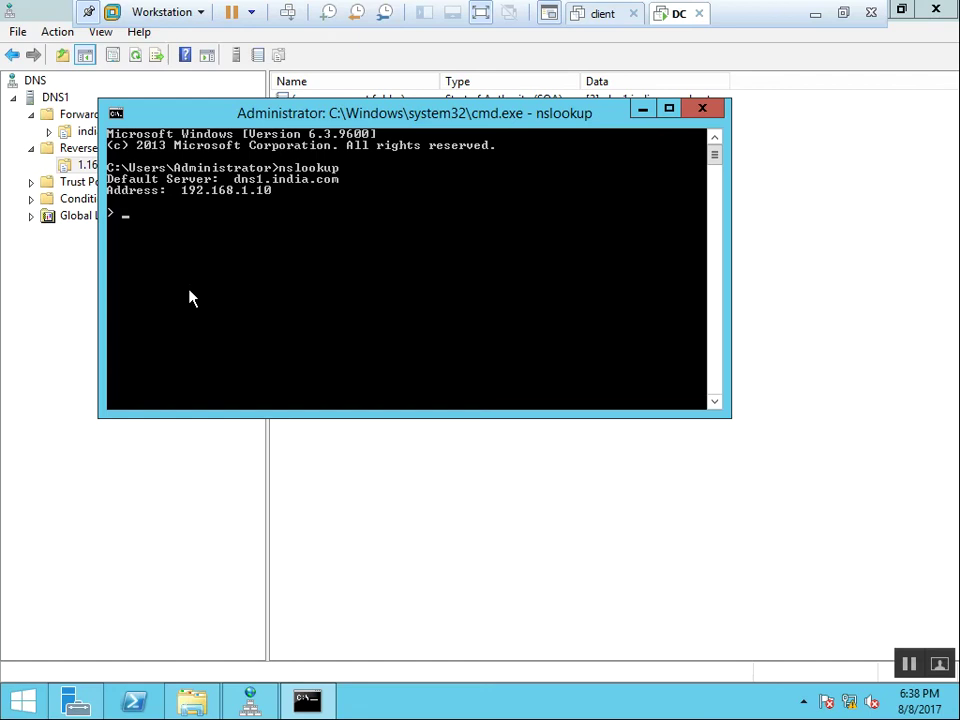
pyautogui.write('192.168.1.10')
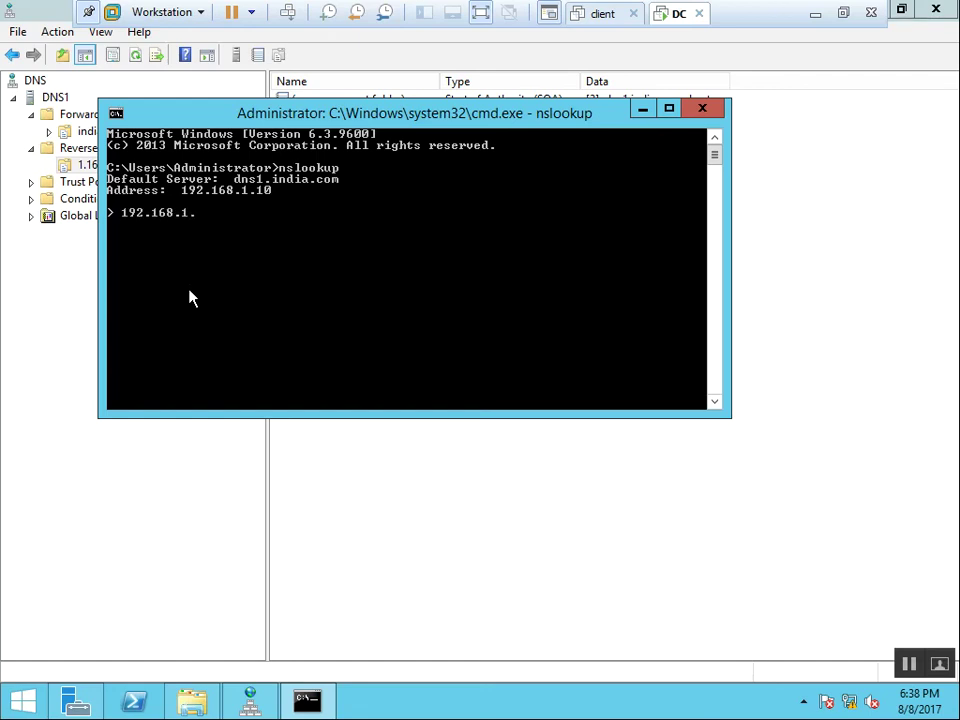